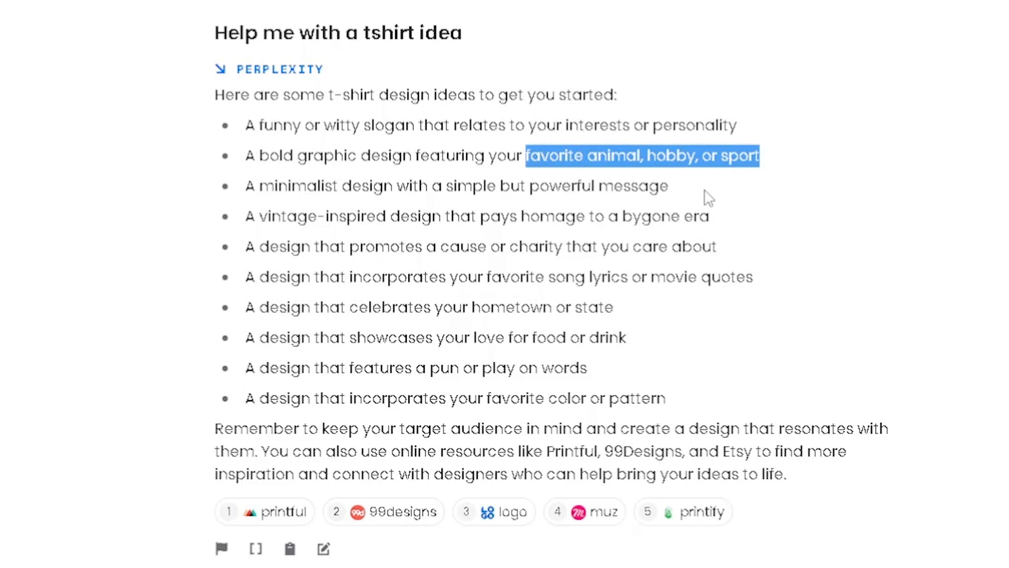
- Read through the list of t-shirt design ideas, from the minimalist design down to the favorite color or pattern
left_click(516, 192)
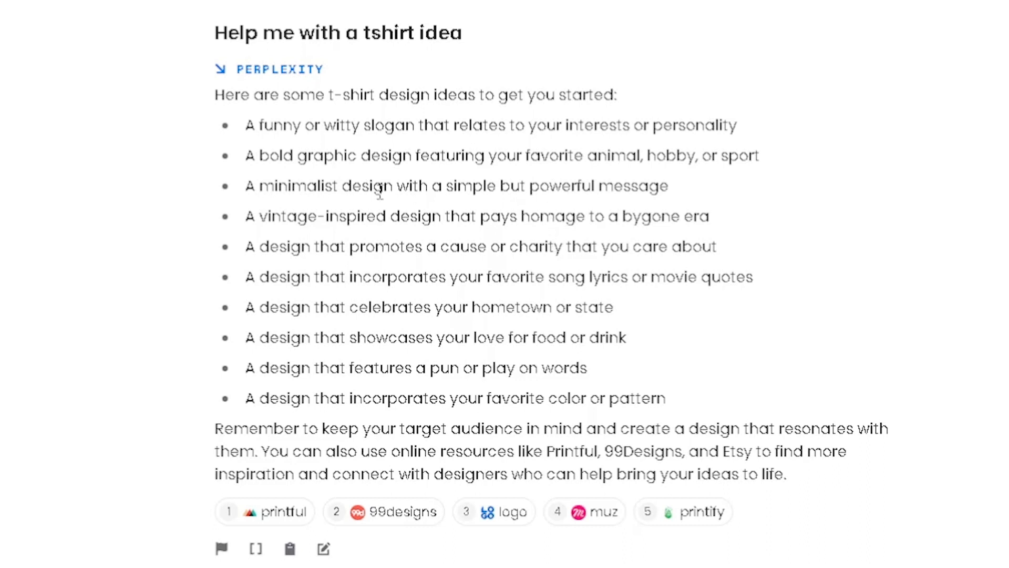
left_click_drag(259, 187, 686, 200)
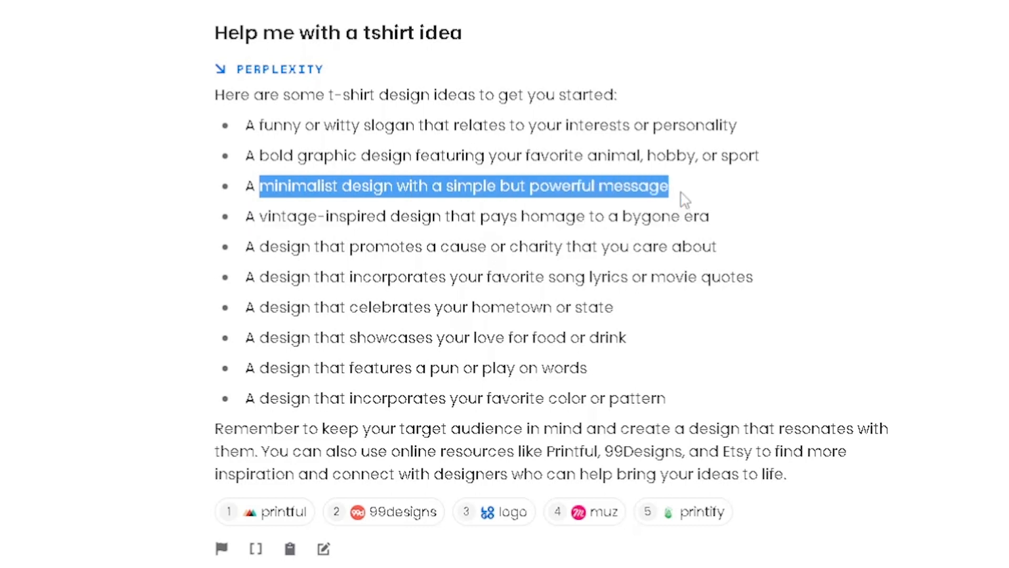
left_click(884, 207)
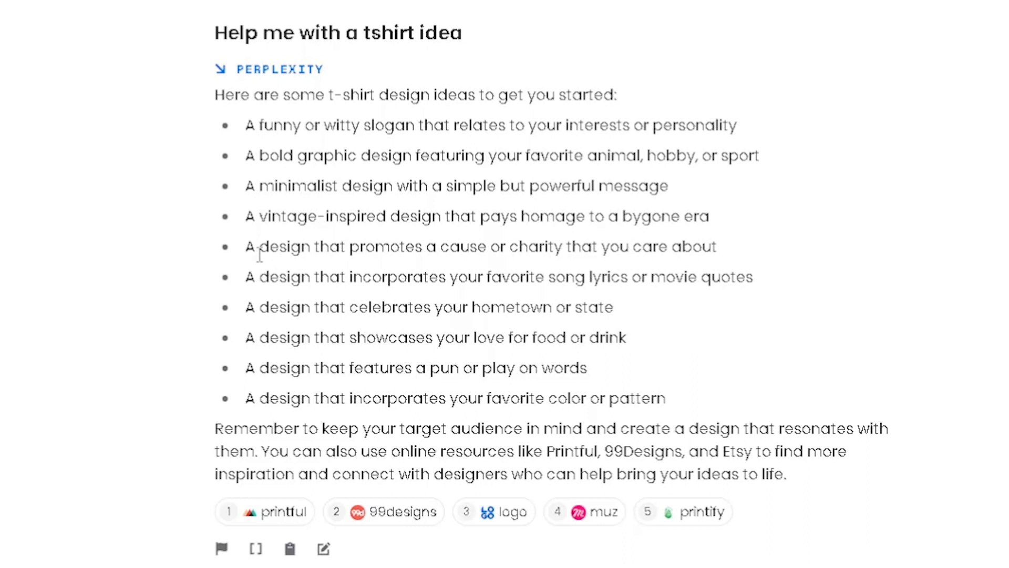
left_click_drag(260, 216, 710, 216)
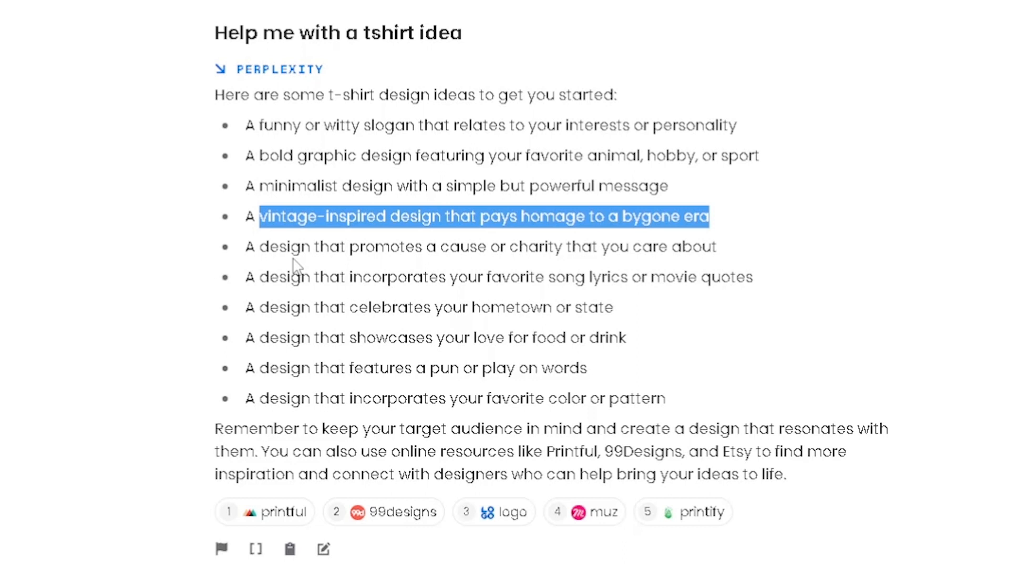
left_click_drag(260, 247, 723, 250)
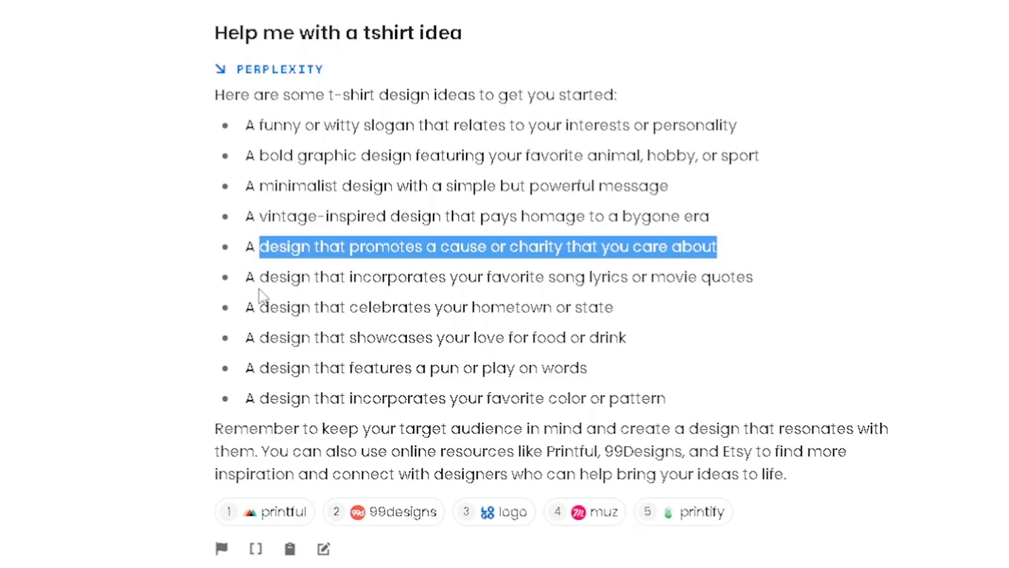
left_click_drag(264, 284, 757, 277)
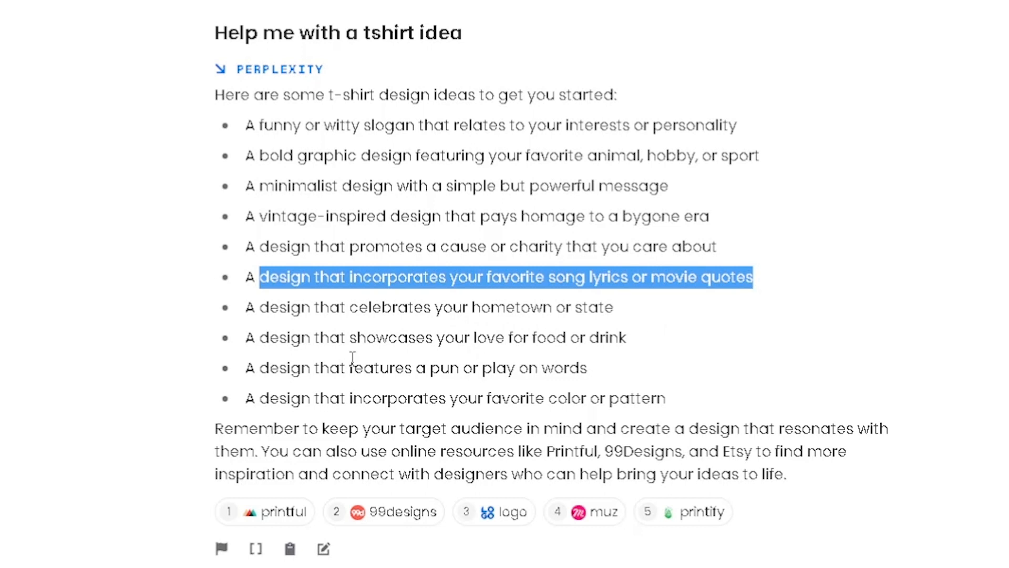
left_click(266, 315)
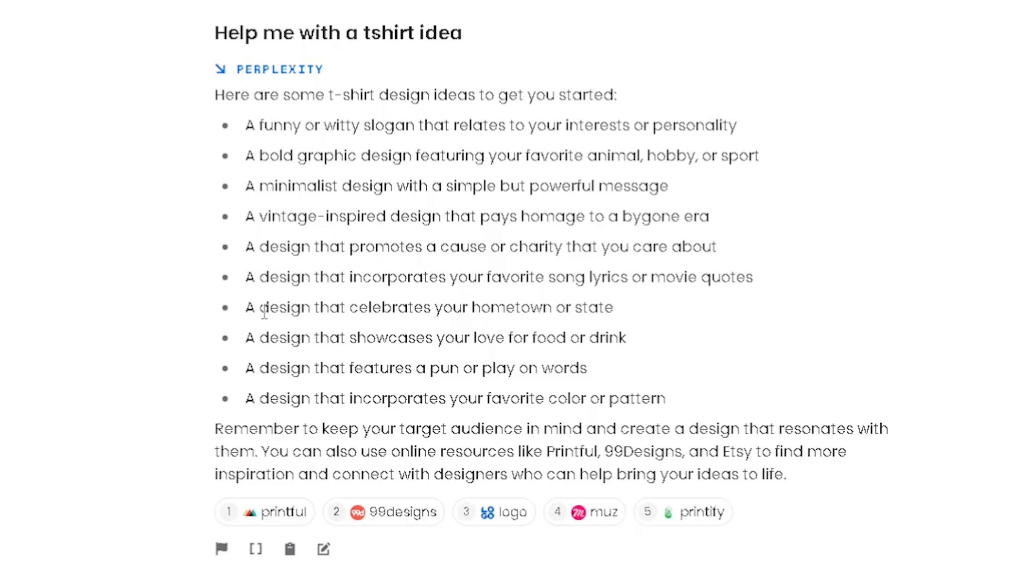
left_click_drag(265, 310, 628, 306)
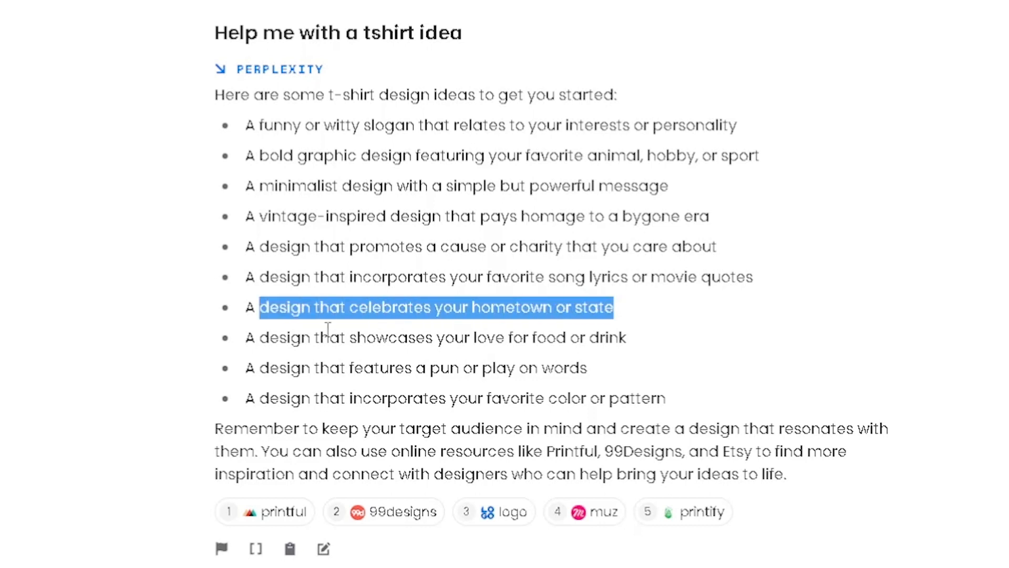
left_click_drag(263, 339, 631, 338)
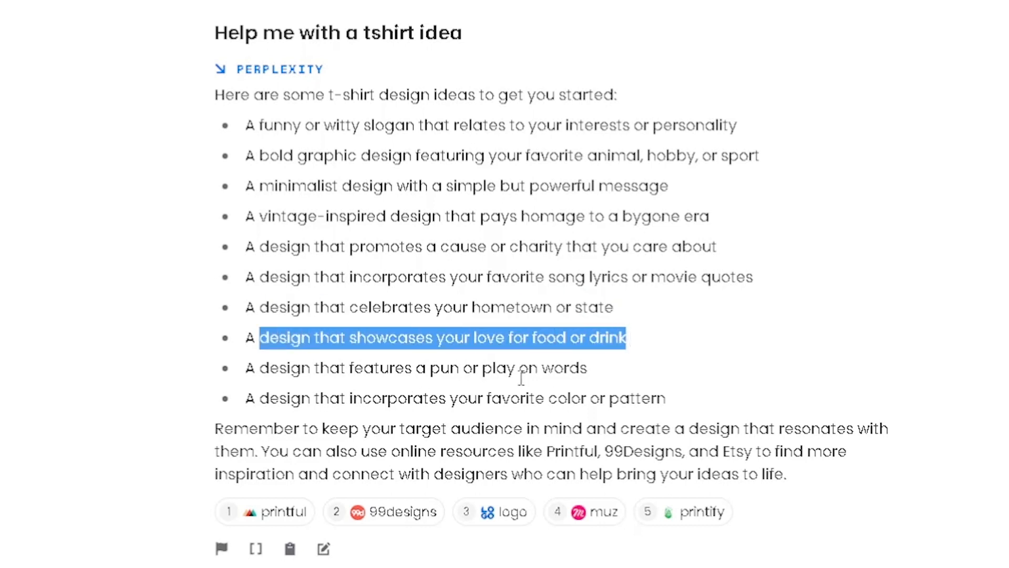
left_click(503, 345)
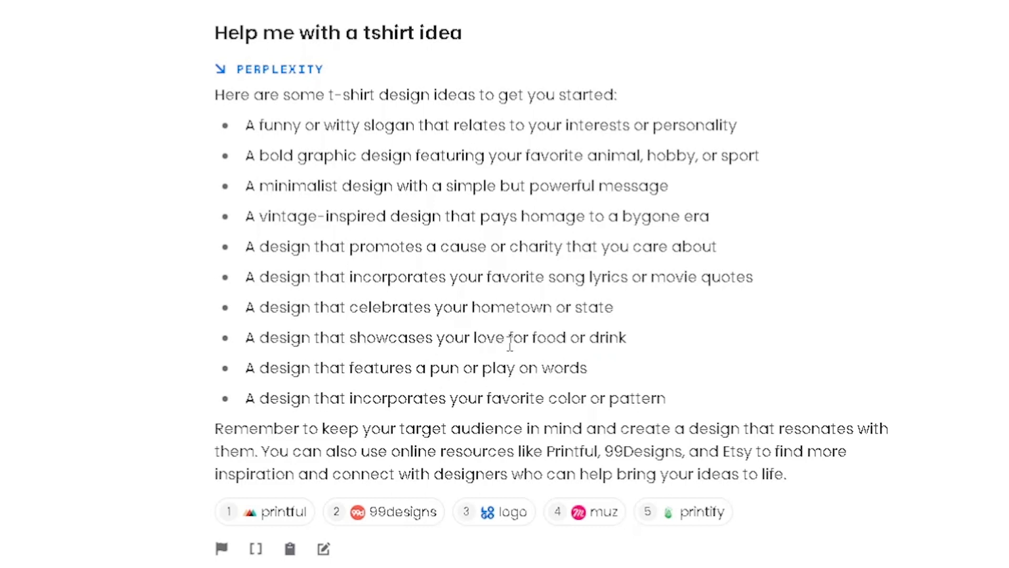
left_click_drag(262, 369, 591, 368)
left_click(262, 399)
left_click_drag(262, 400, 674, 407)
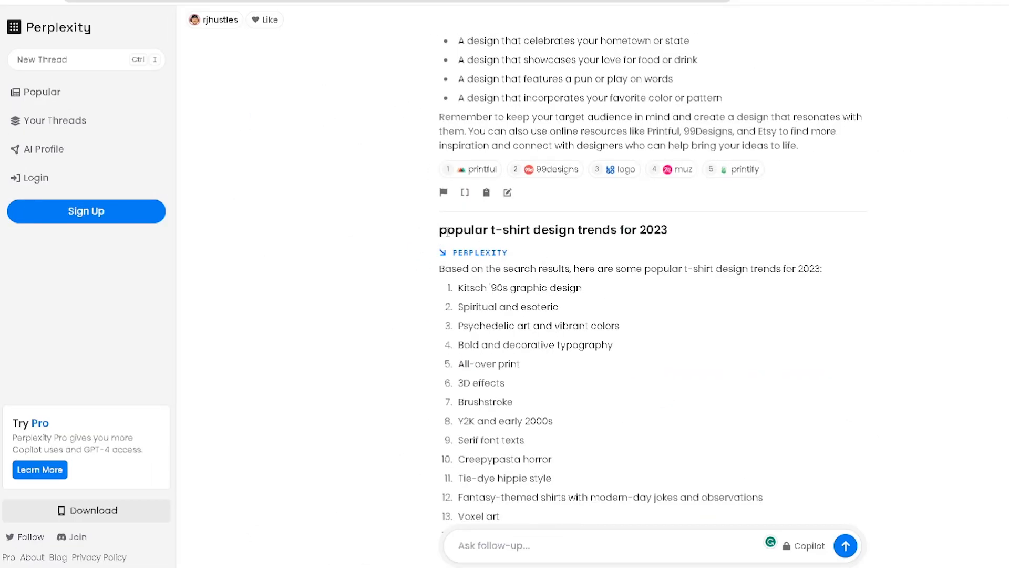
- Examine the popular t-shirt design trends for 2023, including the tie-dye hippie style, big text and bold statements entries
left_click_drag(446, 231, 657, 245)
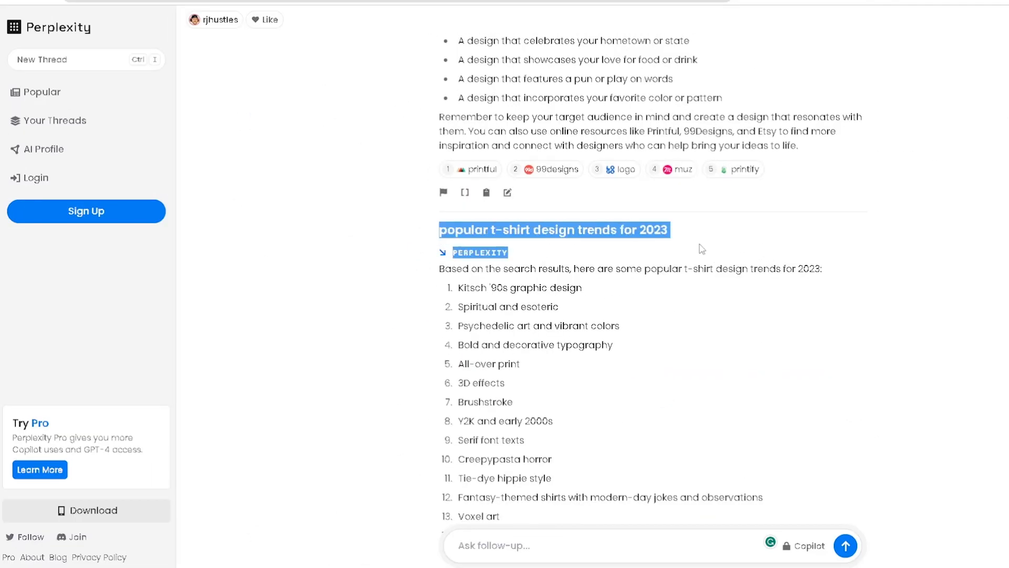
left_click(658, 236)
scroll(592, 263, "down", 1)
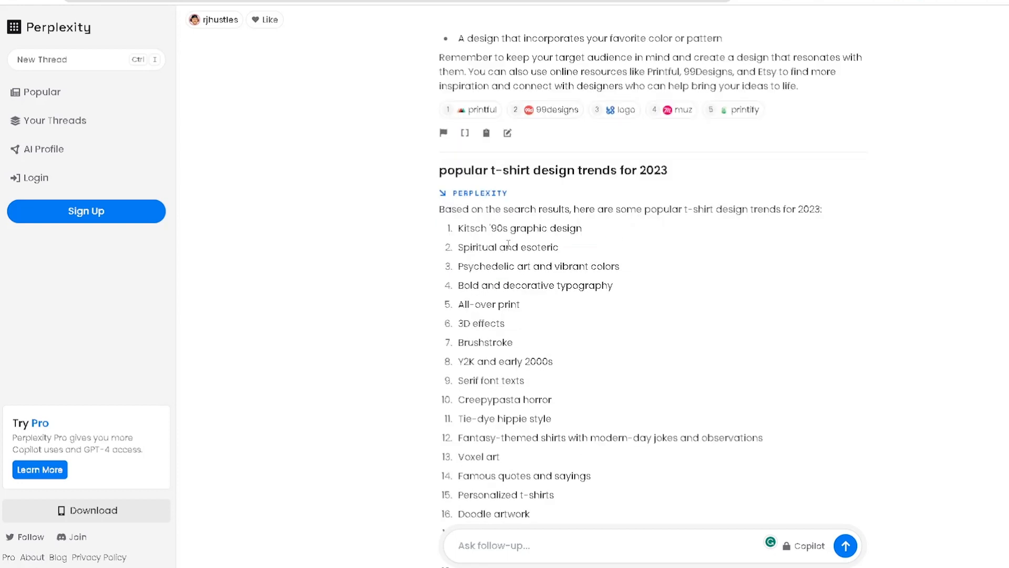
scroll(471, 208, "down", 1)
left_click_drag(457, 168, 644, 428)
double_click(487, 240)
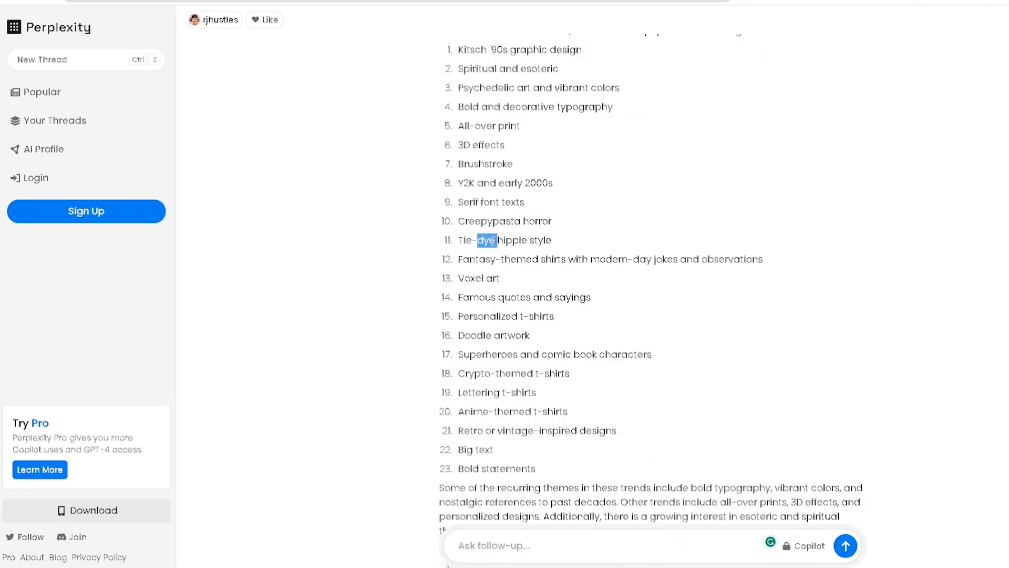
triple_click(487, 241)
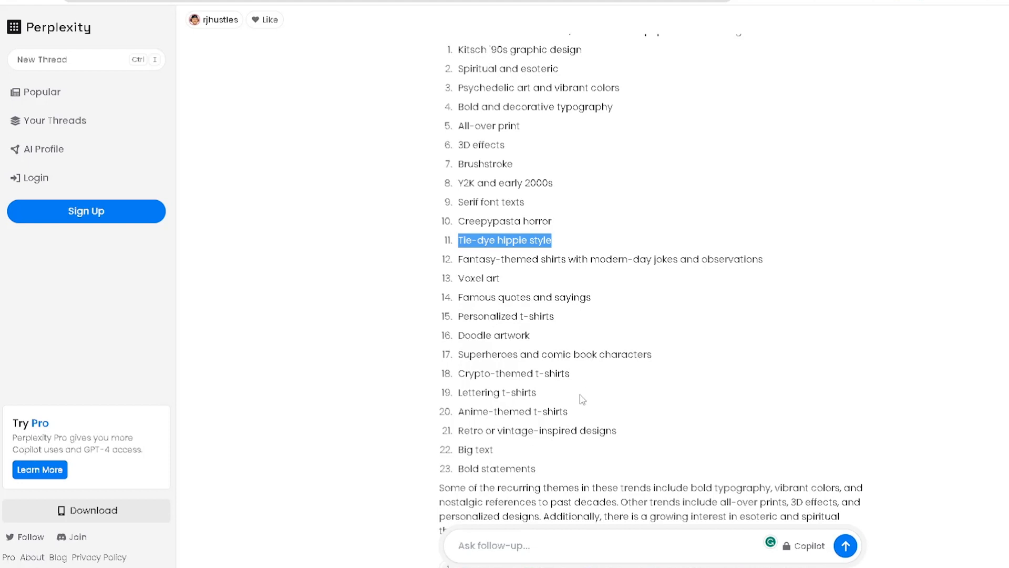
triple_click(485, 450)
triple_click(501, 464)
left_click(640, 410)
- Review the top 10 animal designs for t-shirts, from sharks and jellyfish down to beetles
scroll(639, 411, "down", 5)
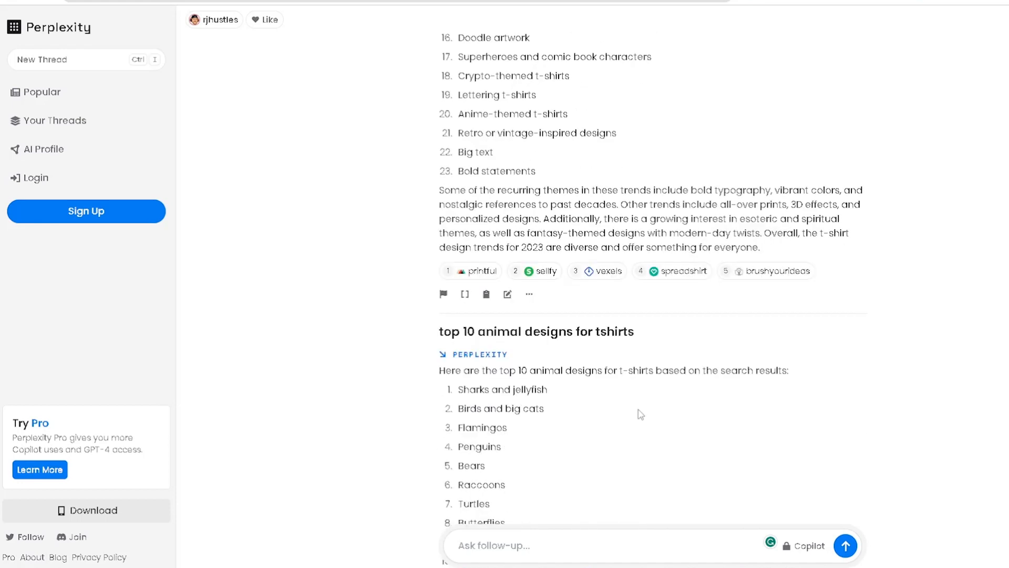
scroll(641, 410, "down", 3)
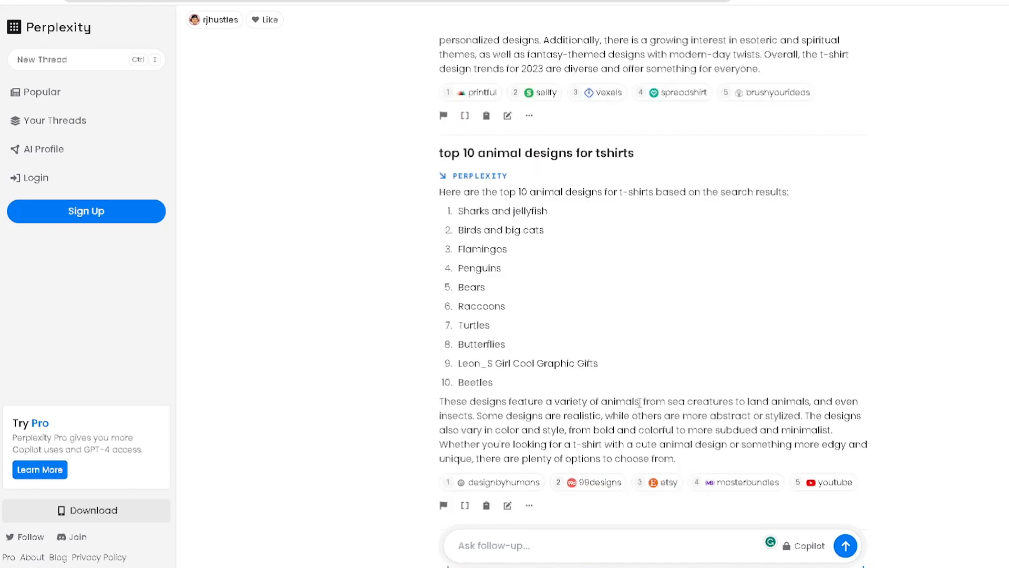
scroll(639, 401, "down", 1)
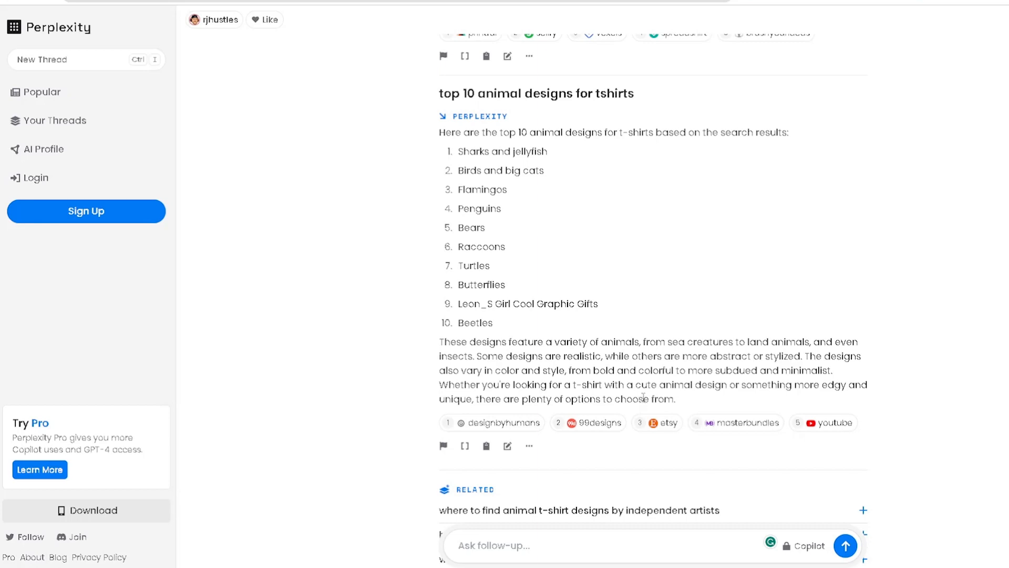
scroll(687, 326, "up", 1)
left_click_drag(440, 153, 634, 155)
left_click_drag(463, 211, 600, 376)
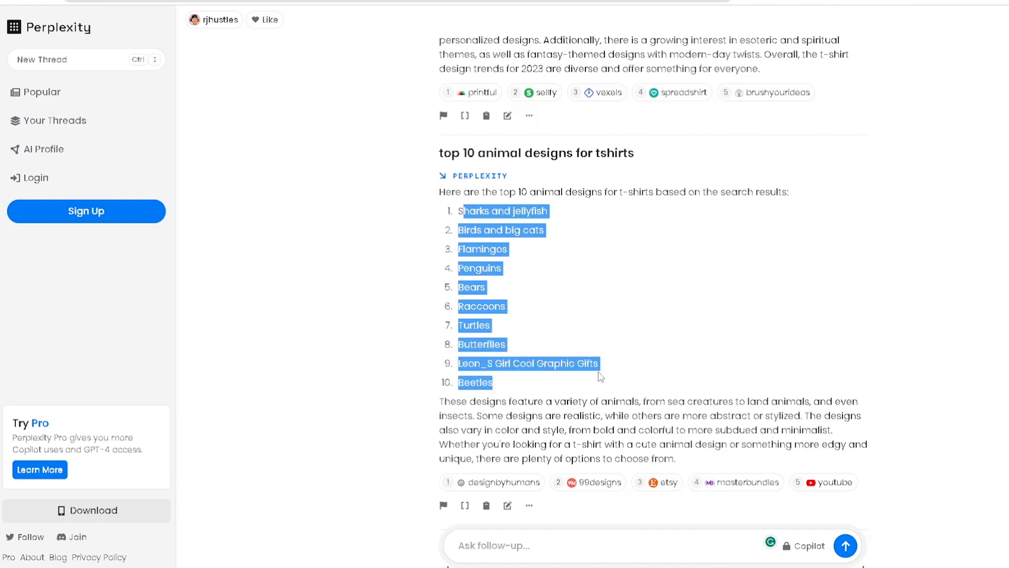
left_click(659, 354)
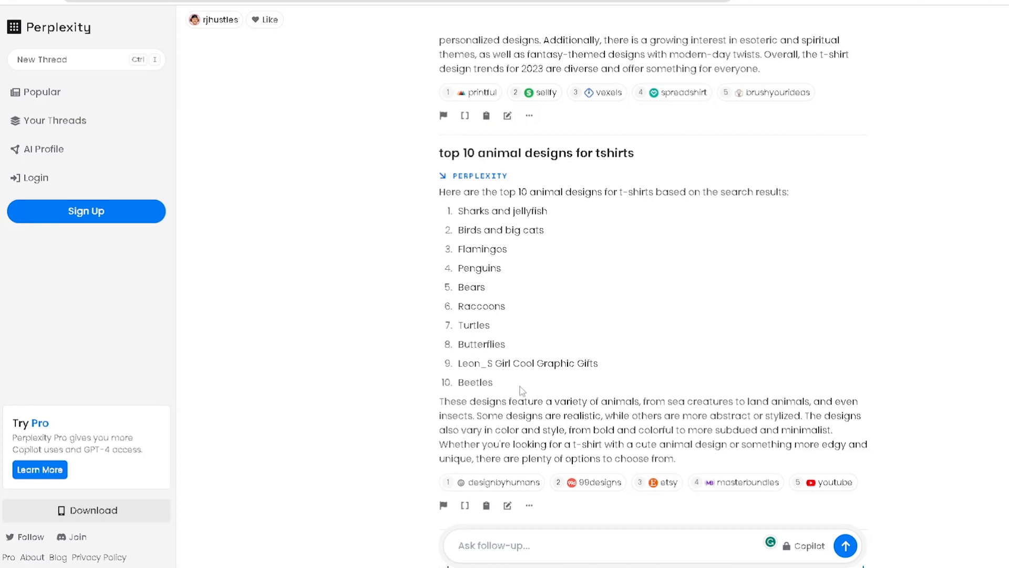
scroll(533, 392, "down", 1)
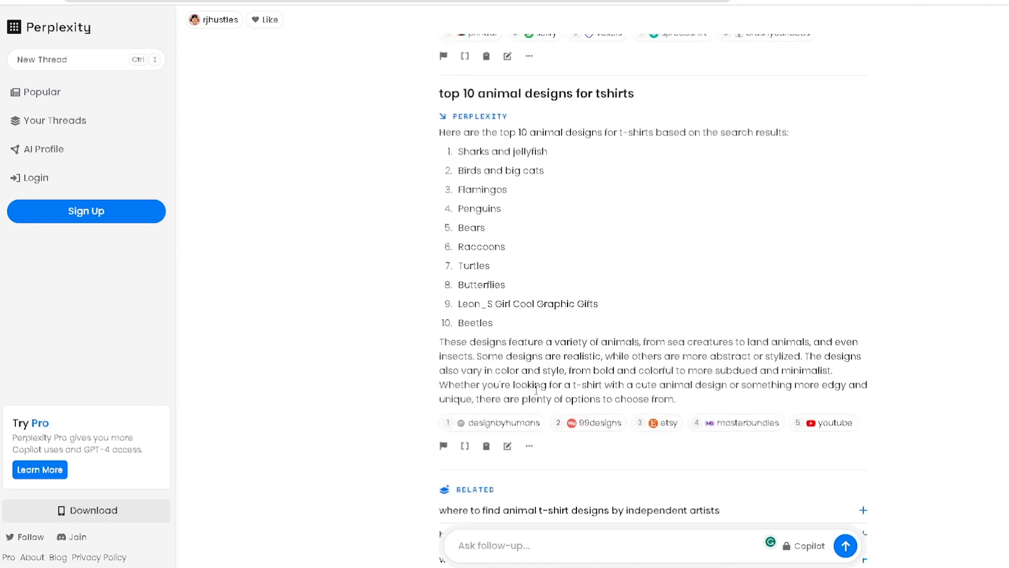
scroll(555, 388, "up", 1)
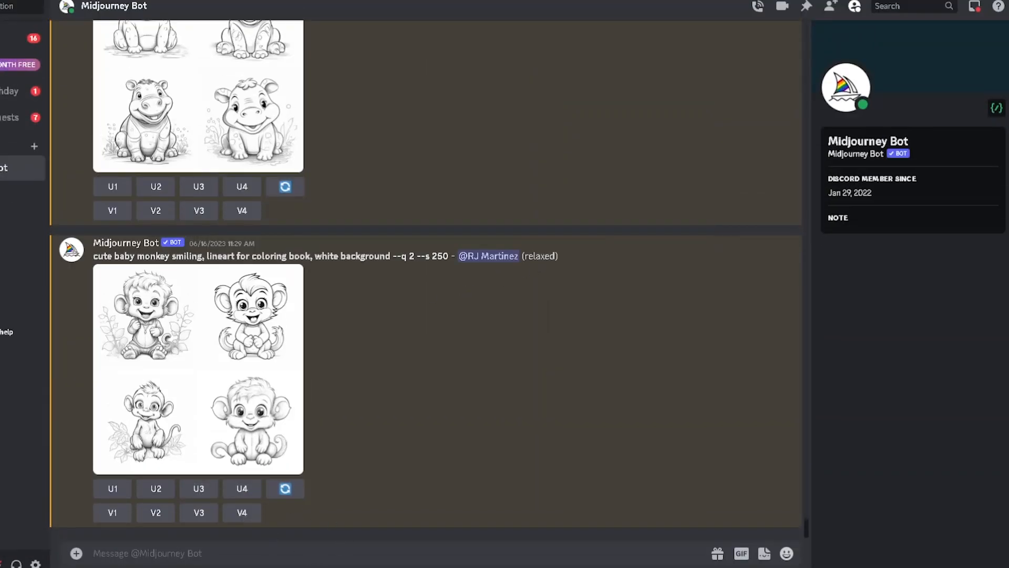
- Switch to Perplexity and consider the Raccoons and Butterflies entries in the animal designs list, then return to Discord
left_click(347, 540)
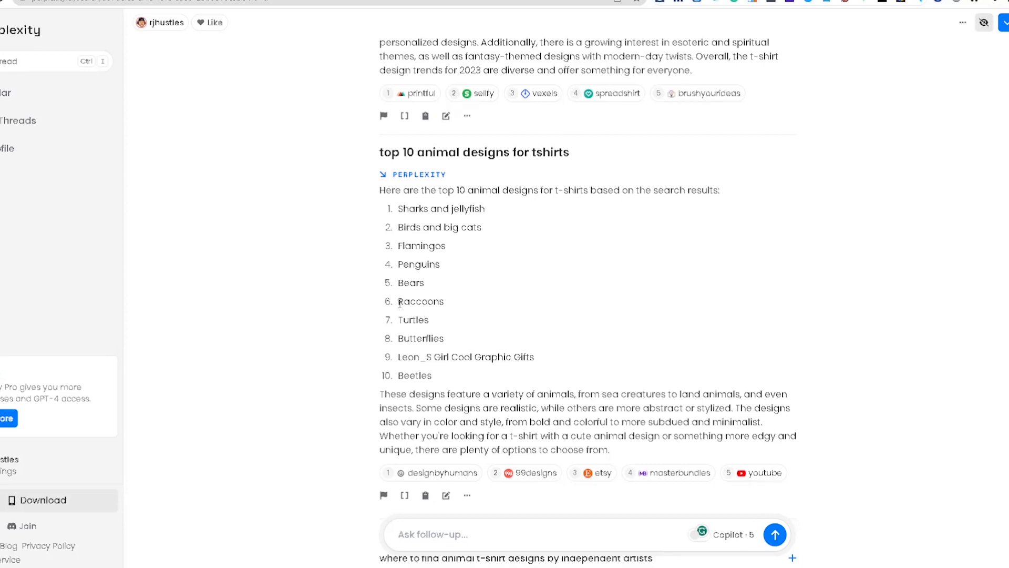
left_click_drag(399, 303, 463, 306)
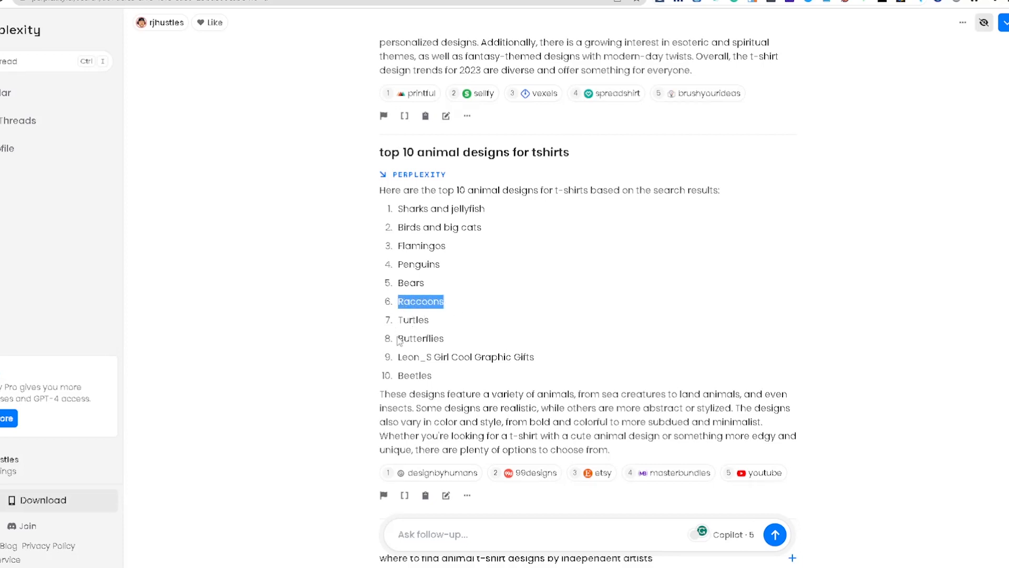
left_click_drag(399, 339, 458, 343)
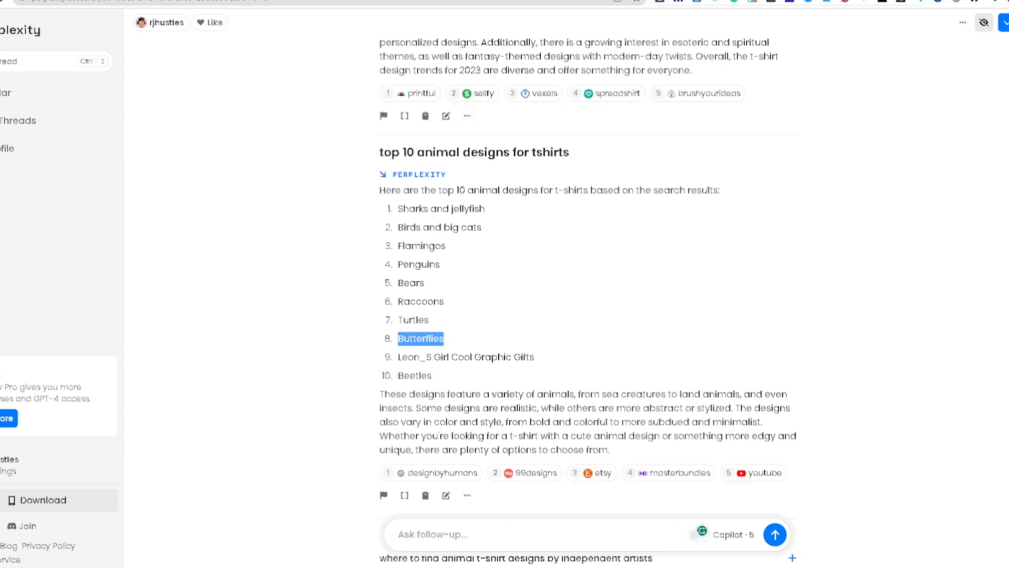
left_click(219, 562)
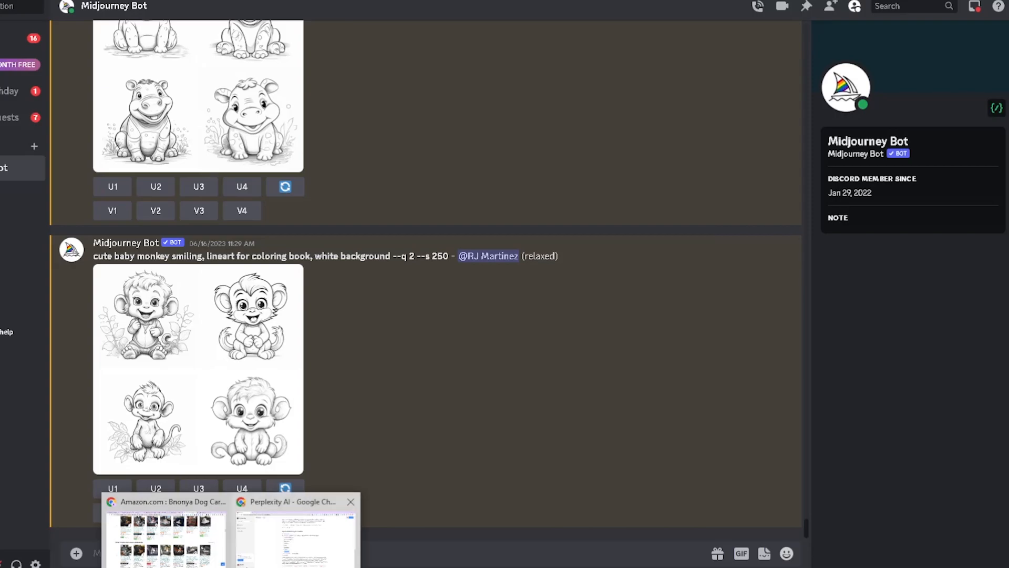
- Return to Perplexity and copy the word "Raccoons" from the top 10 animal designs list
left_click(295, 547)
left_click(418, 301)
double_click(418, 301)
right_click(418, 301)
left_click(431, 315)
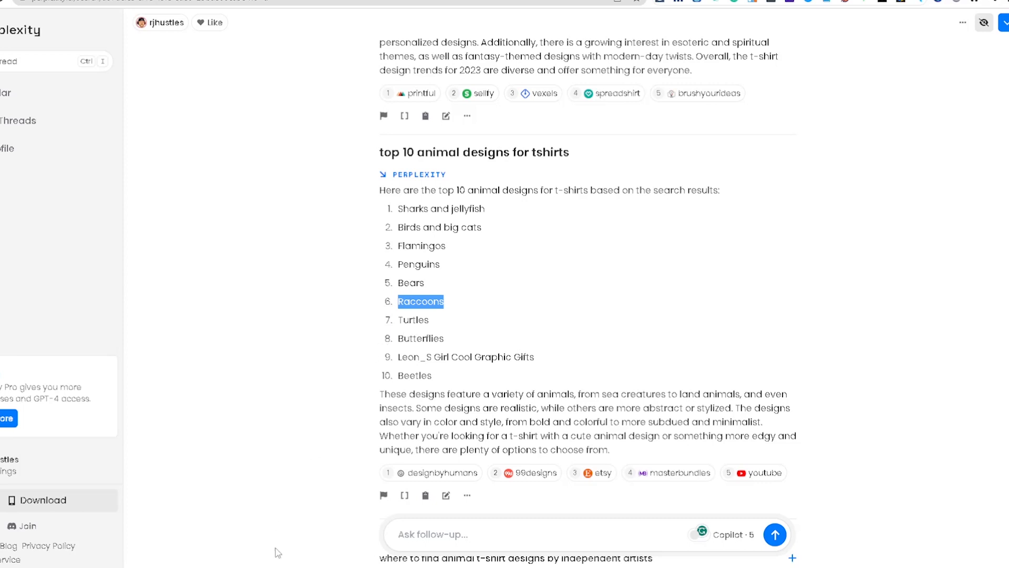
- Switch to Discord and compose an /imagine prompt reading "cute Raccoons, playing in the trash, sticker", pasting in the copied word
mouse_move(305, 565)
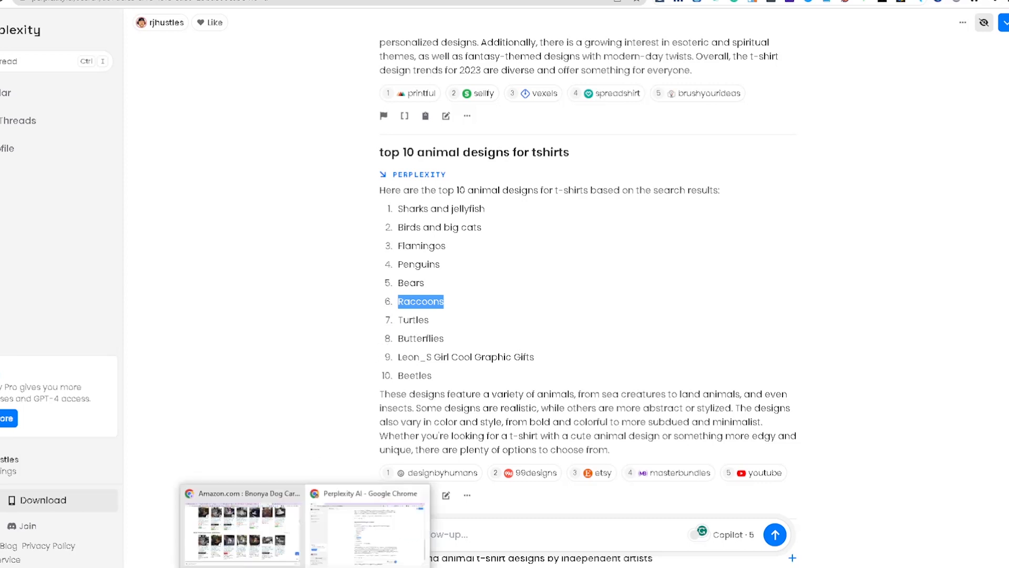
left_click(360, 567)
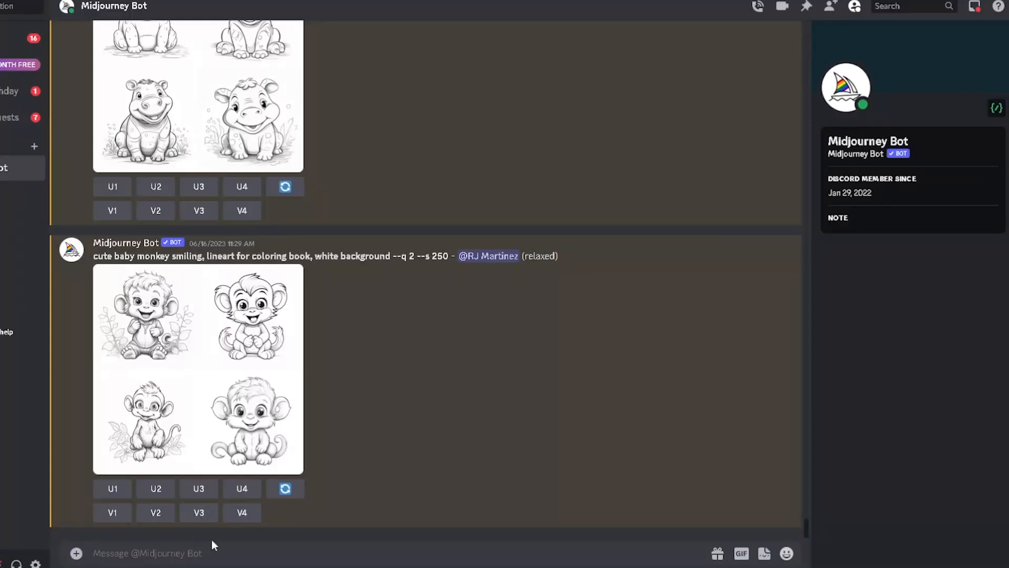
type("/imagine")
key("Return")
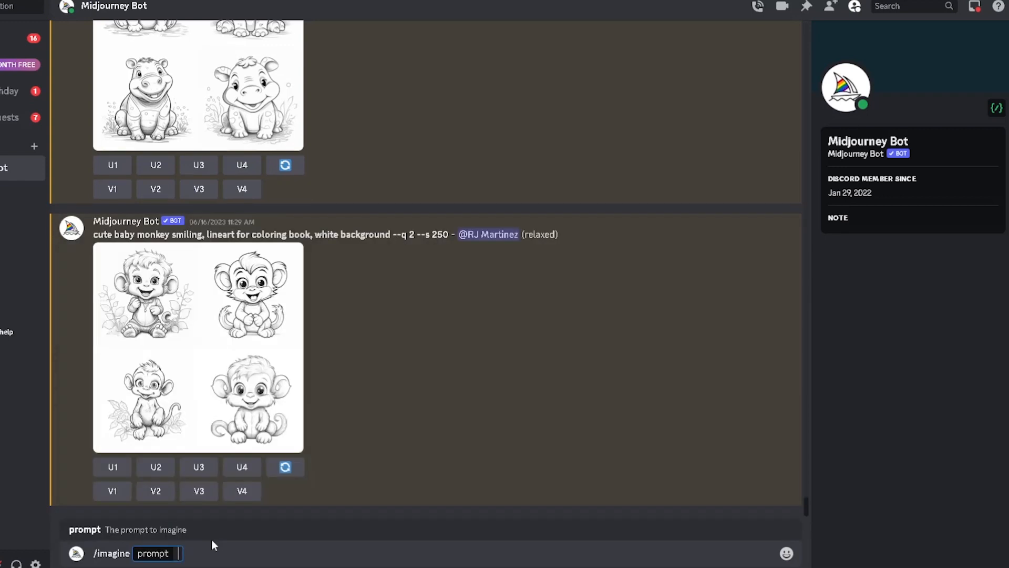
key("ctrl+v")
key("Home")
type("cute")
type(", playing in the t")
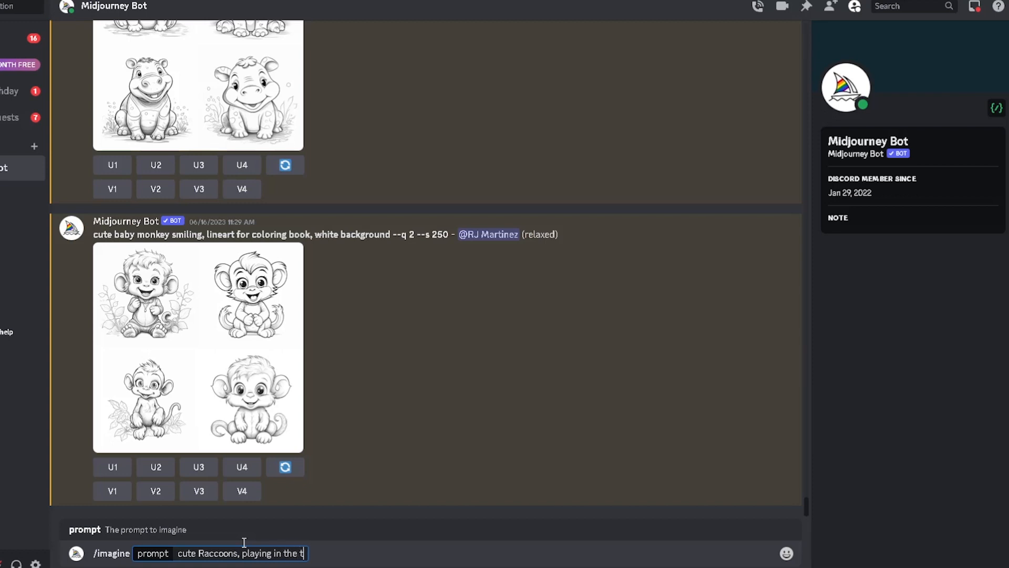
type("rash, sticker")
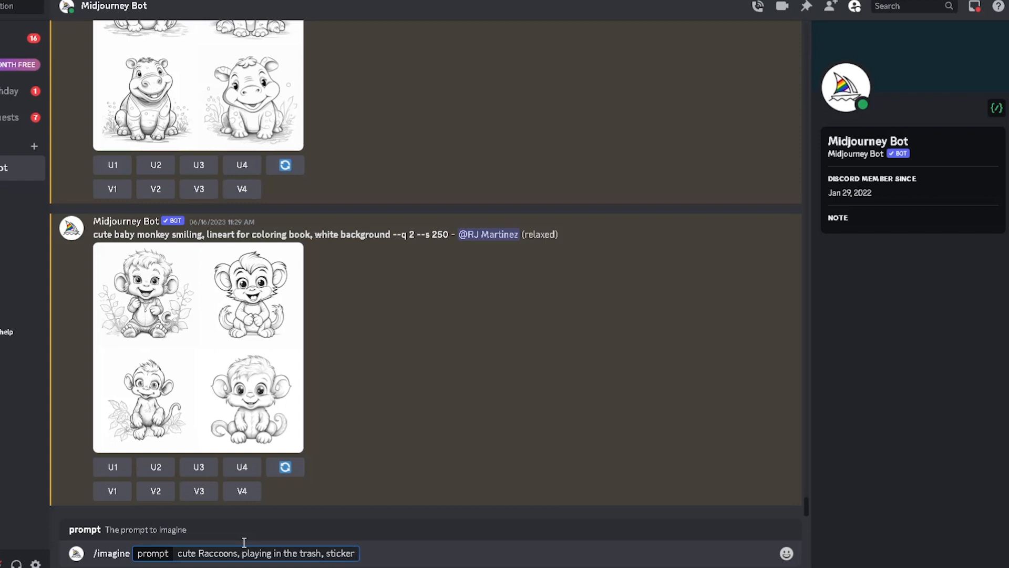
- Replace the word "sticker" at the end of the prompt with "tshirt design"
key("BackSpace")
key("BackSpace")
key("BackSpace")
key("BackSpace")
key("BackSpace")
key("BackSpace")
key("BackSpace")
type("tshirt design")
- Copy "cute Raccoons, playing in the trash," from the prompt and submit the complete prompt to Midjourney Bot
left_click_drag(178, 553, 342, 553)
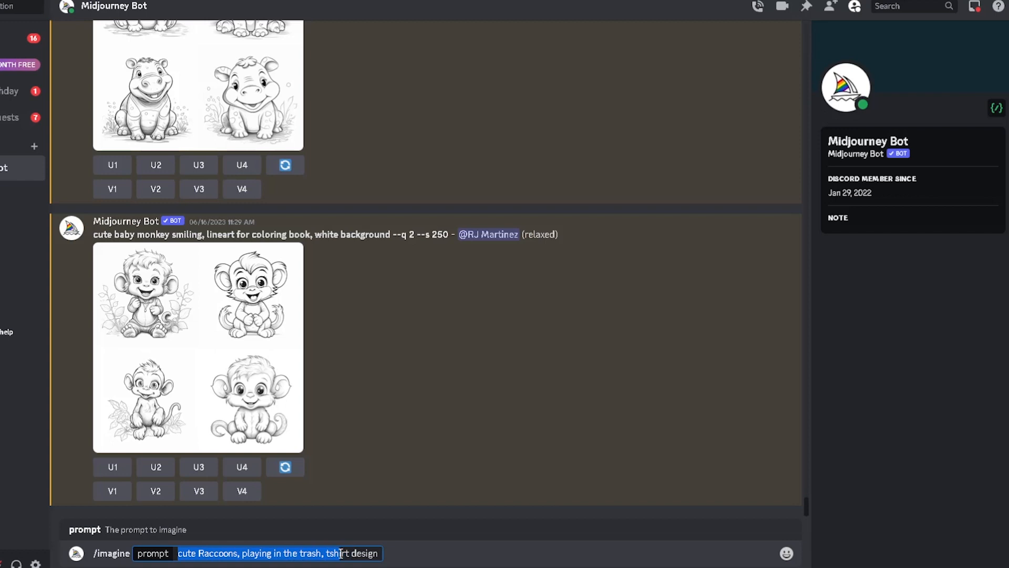
left_click(342, 553)
left_click(377, 552)
key("Return")
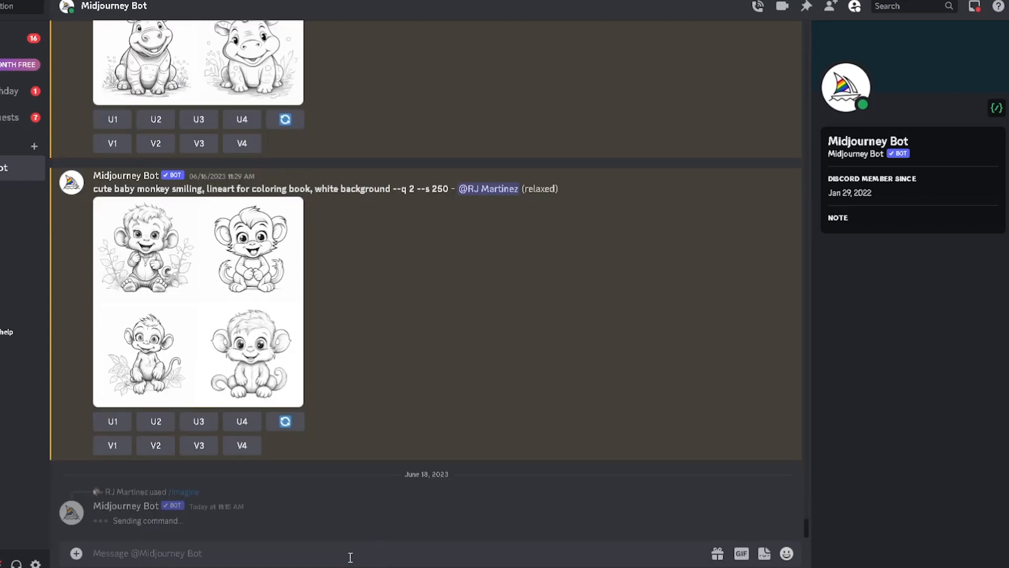
type("/")
key("ctrl+v")
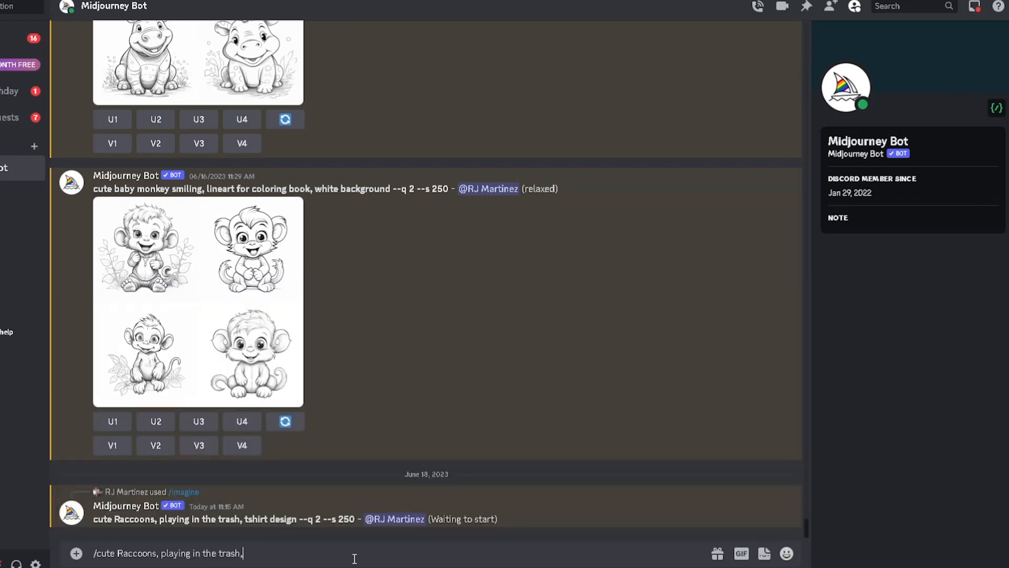
key("BackSpace")
key("BackSpace")
key("BackSpace")
key("BackSpace")
key("BackSpace")
key("BackSpace")
key("BackSpace")
key("BackSpace")
key("BackSpace")
key("BackSpace")
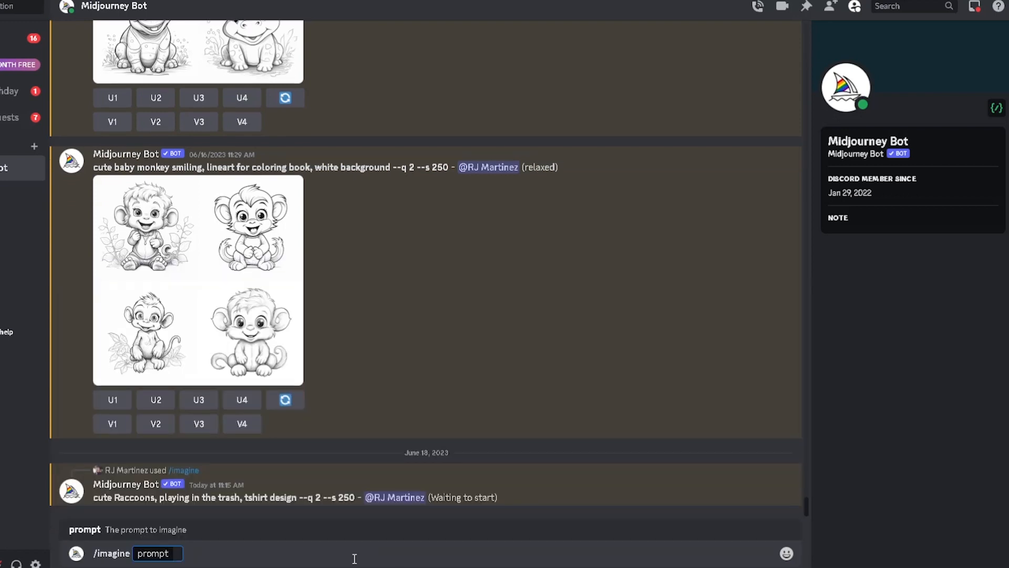
- Submit an /imagine prompt reading "cute Raccoons, playing in the trash,sticker", reusing the copied prompt text
key("ctrl+v")
type("sticker")
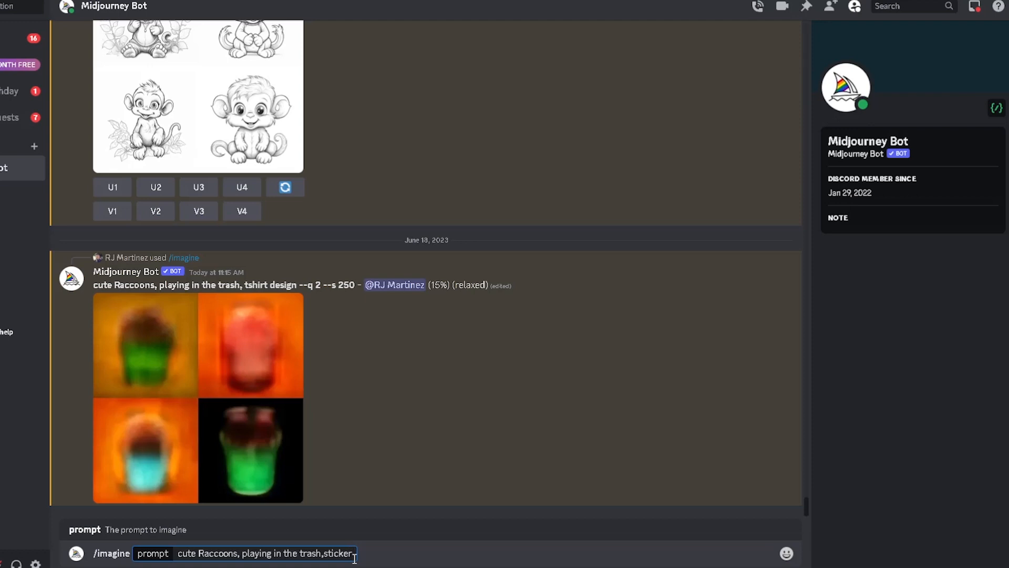
key("Return")
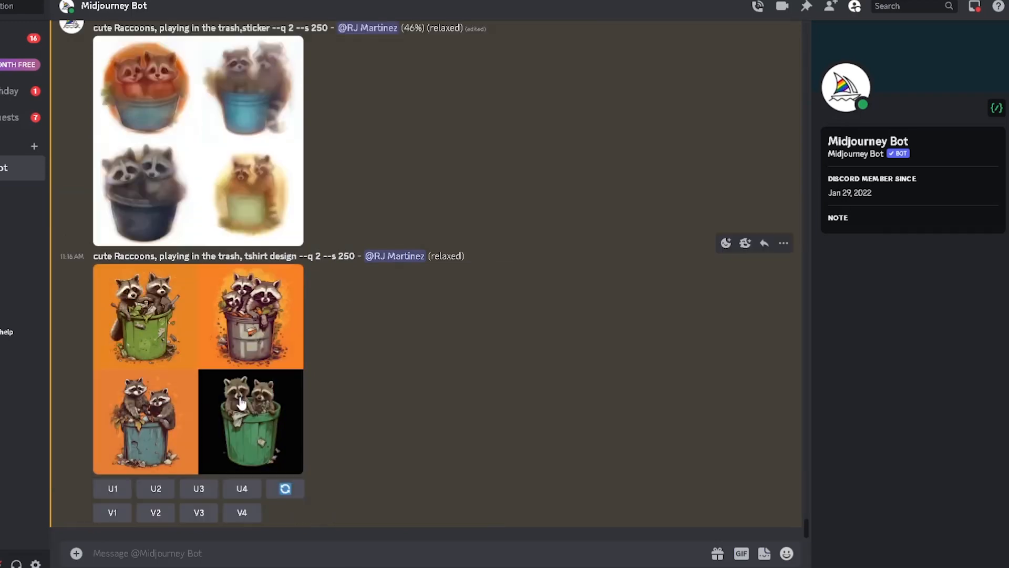
- Inspect the raccoon t-shirt design grid enlarged, and upscale its image 1 plus images 2 and 3 of the sticker grid
left_click(241, 403)
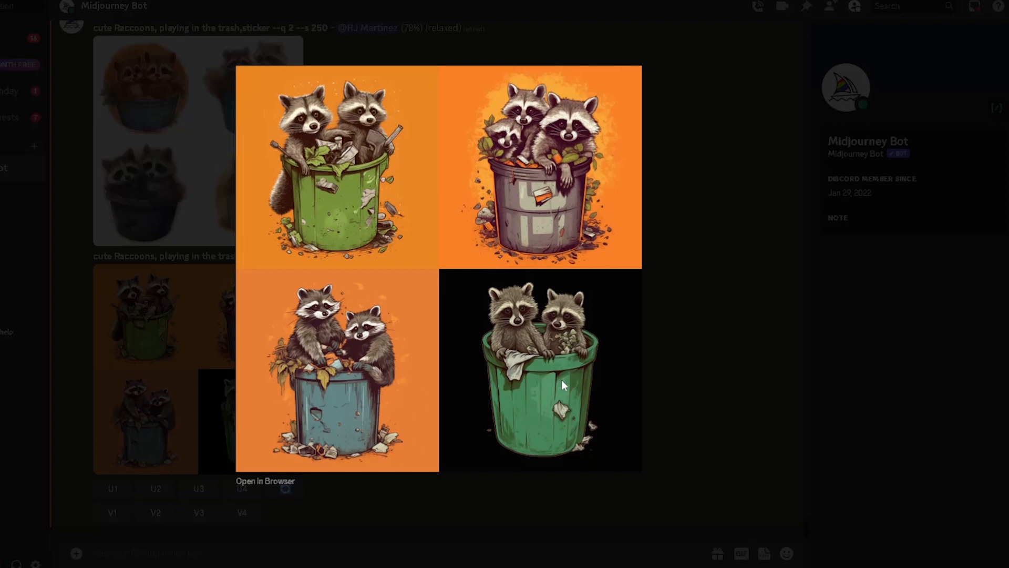
left_click(733, 342)
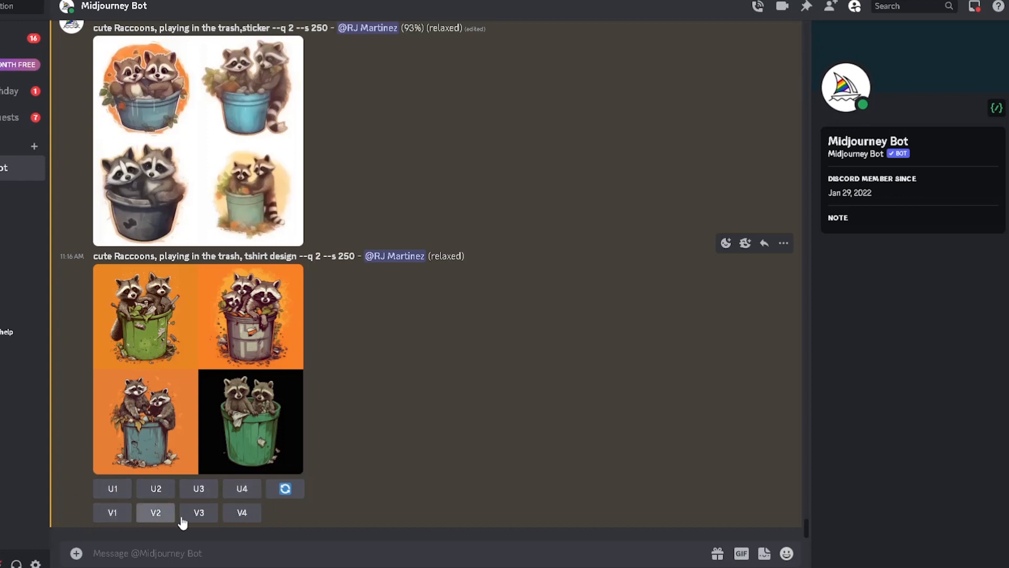
left_click(113, 492)
left_click(156, 435)
left_click(198, 378)
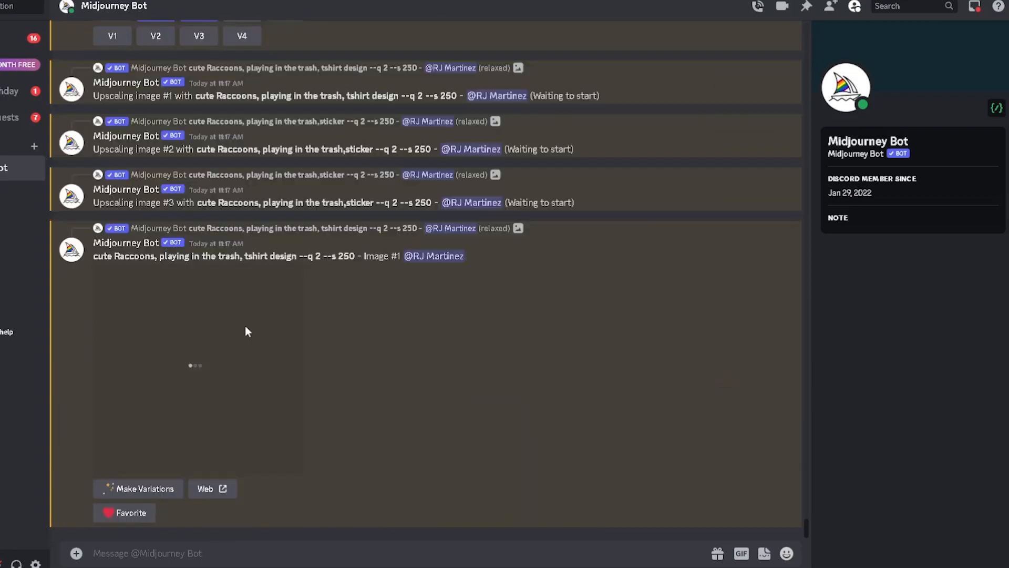
- Upscale images 2, 3 and 4 of the raccoon t-shirt design grid
scroll(147, 378, "up", 6)
scroll(148, 420, "down", 3)
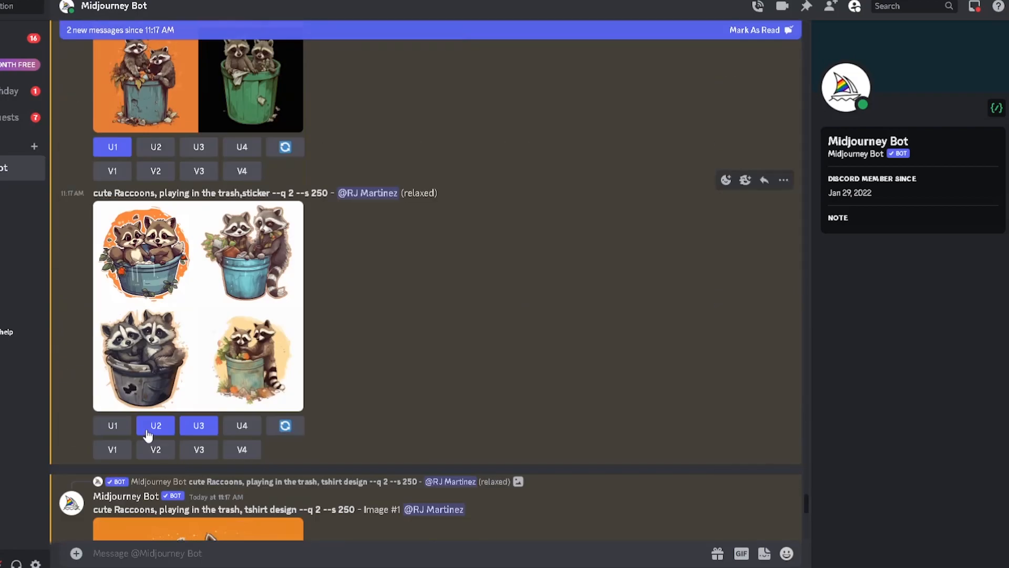
scroll(185, 410, "up", 4)
left_click(155, 387)
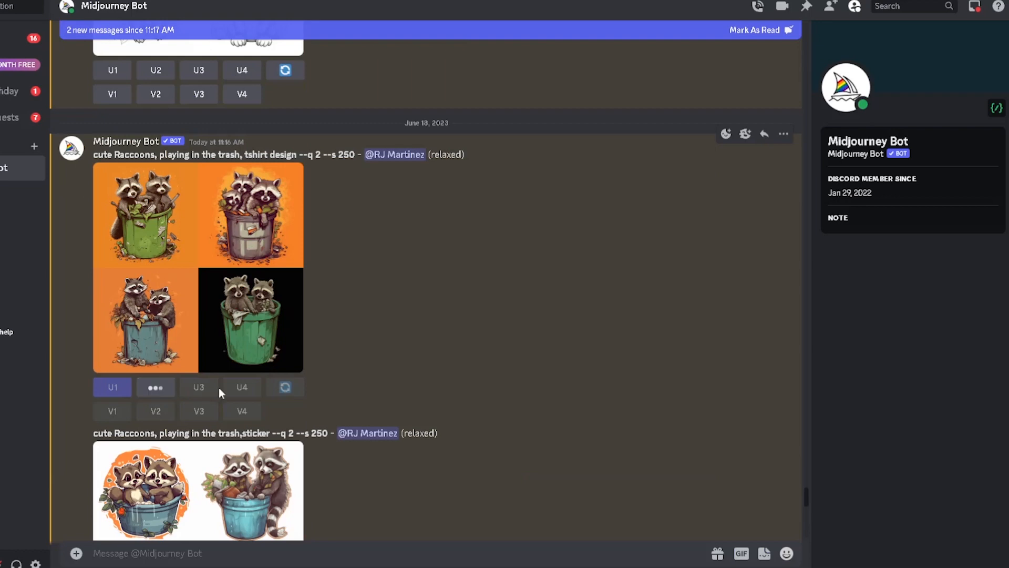
left_click(199, 389)
left_click(242, 387)
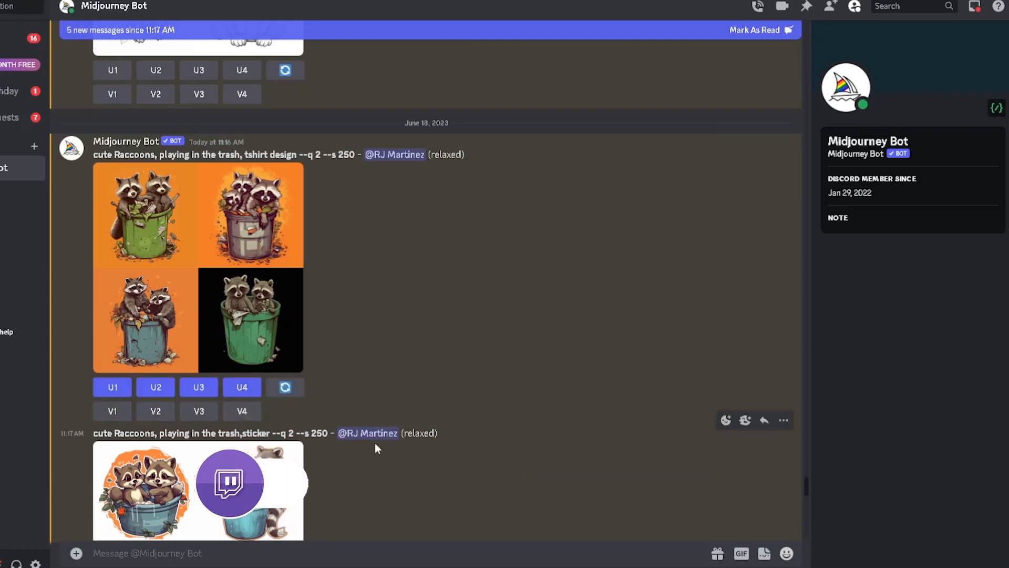
- Upscale the remaining images 1 and 4 of the raccoon sticker grid
scroll(399, 442, "down", 2)
scroll(418, 432, "up", 2)
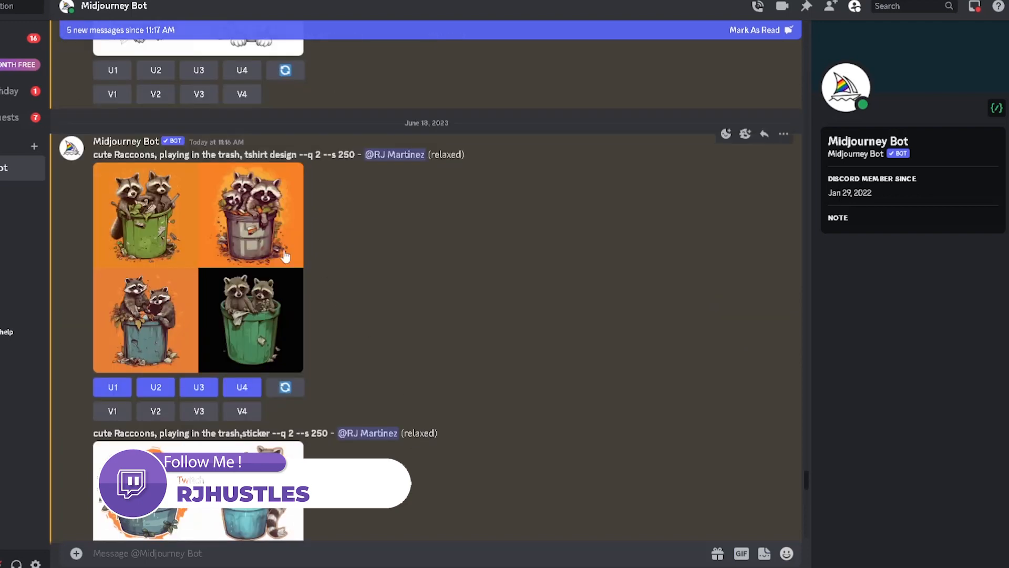
scroll(378, 371, "down", 2)
scroll(397, 379, "down", 2)
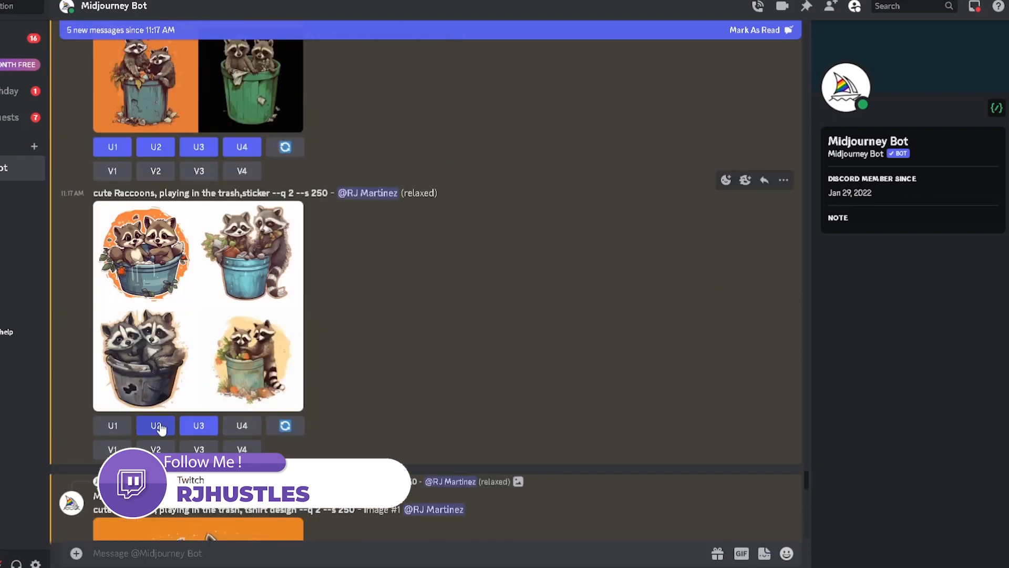
left_click(243, 427)
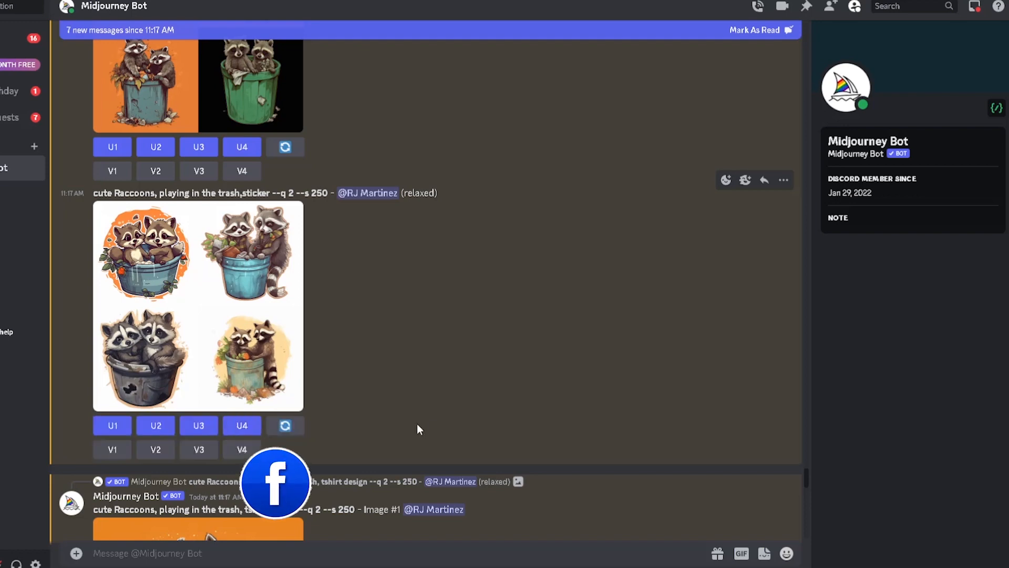
- Examine the four raccoon sticker designs in the enlarged grid preview, and close it
left_click(279, 347)
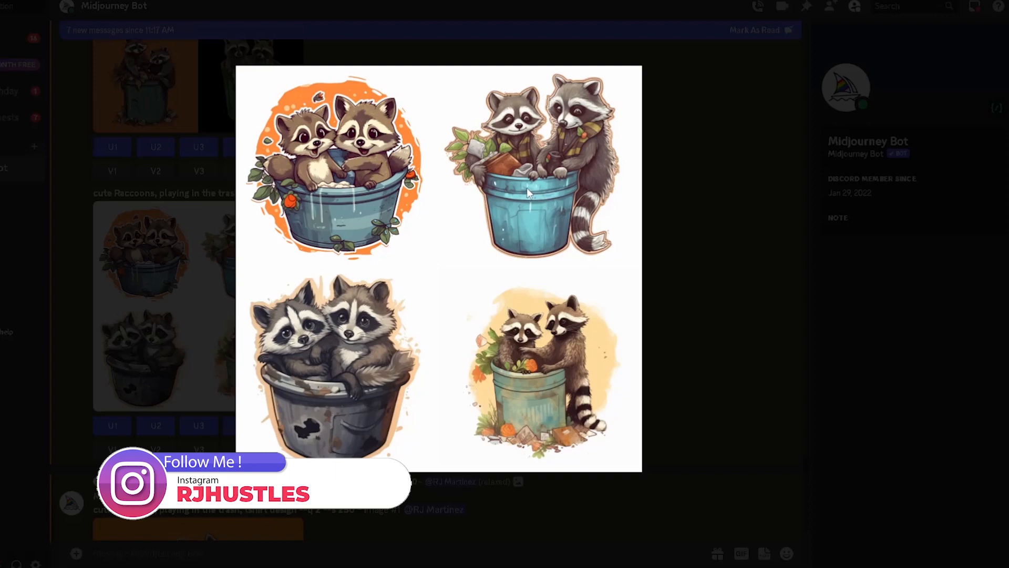
left_click(663, 292)
scroll(428, 369, "up", 2)
scroll(410, 368, "down", 1)
left_click(263, 343)
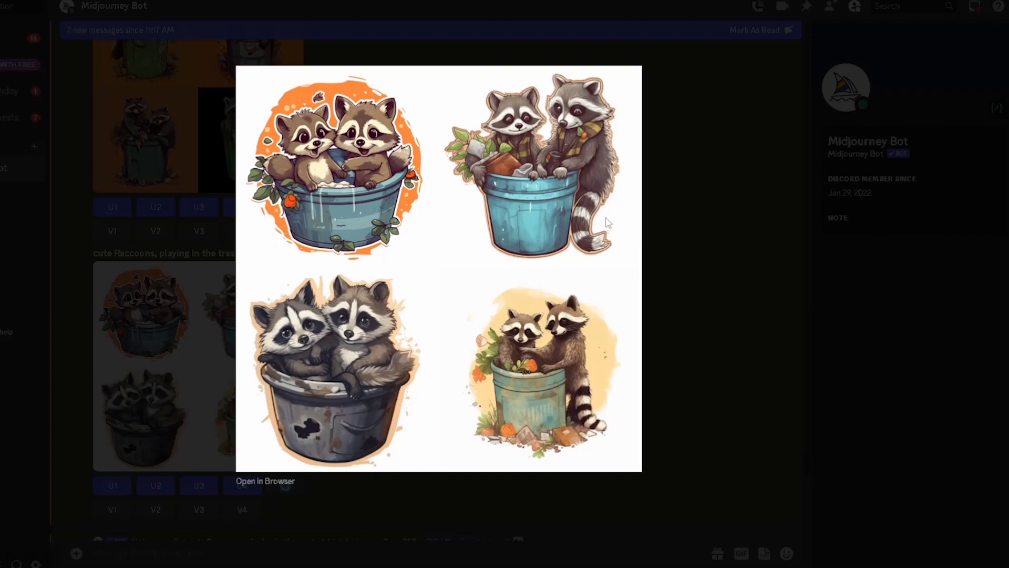
left_click(683, 286)
- View the upscaled t-shirt design image 1 and sticker images 2 and 3 at full preview size
scroll(399, 394, "down", 6)
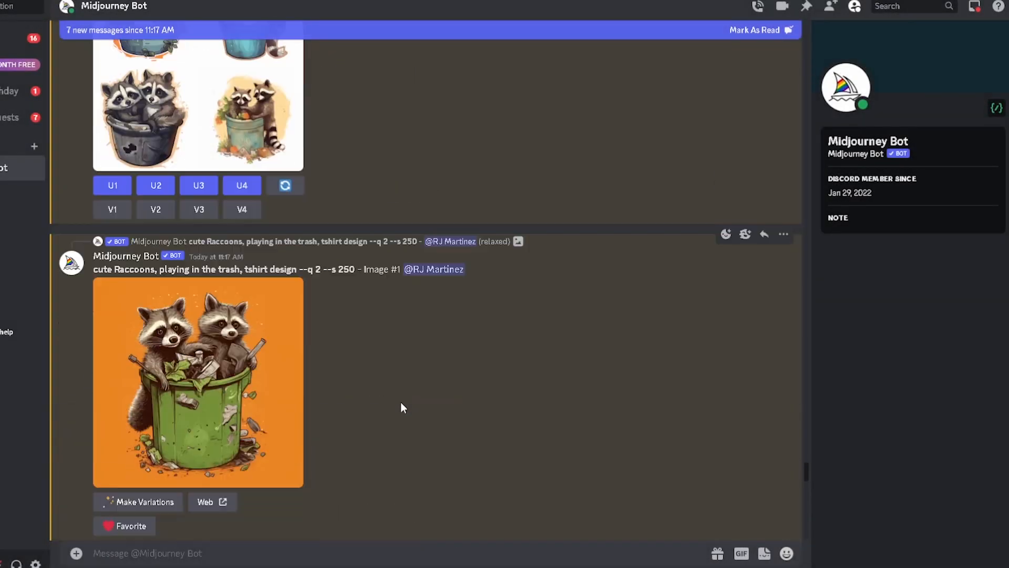
left_click(243, 333)
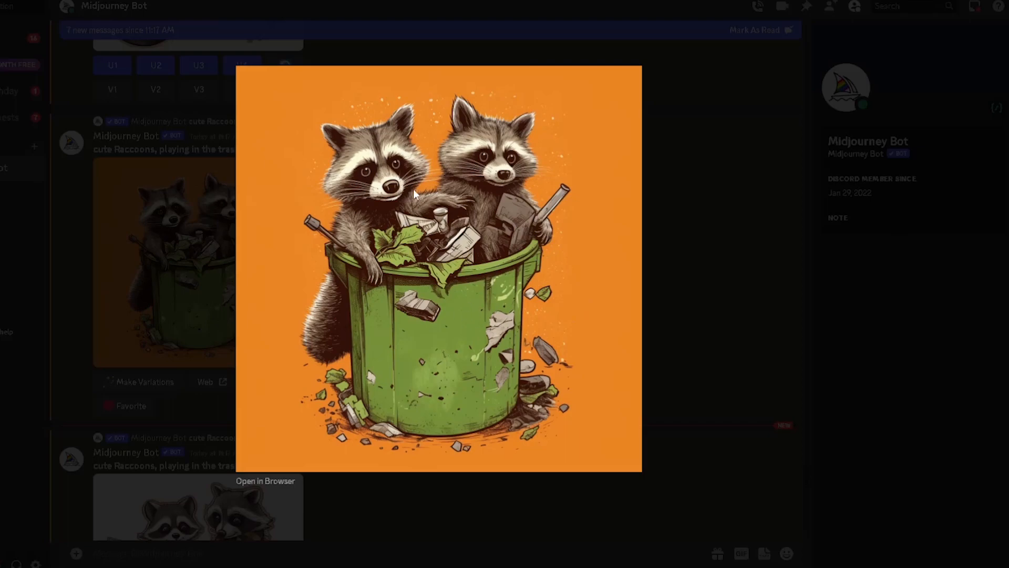
left_click(694, 261)
scroll(509, 322, "down", 4)
left_click(273, 341)
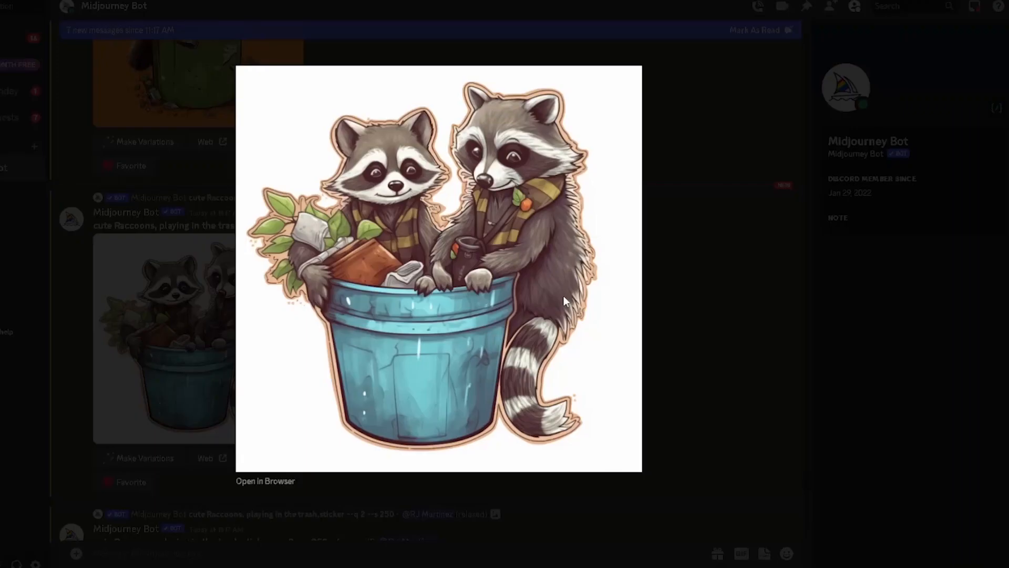
left_click(730, 316)
scroll(638, 389, "down", 3)
scroll(639, 389, "down", 3)
left_click(198, 295)
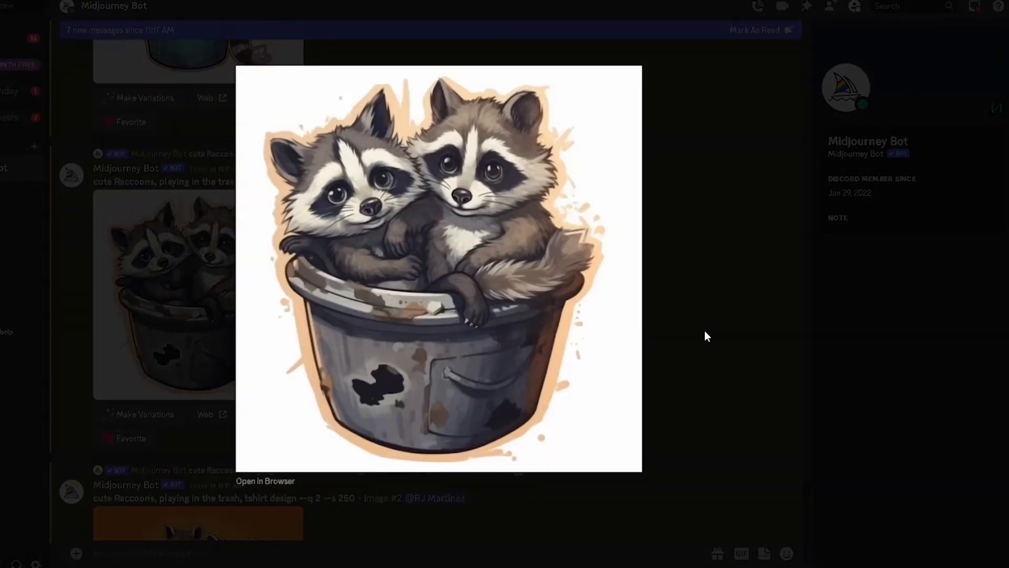
left_click(704, 330)
- View the remaining upscaled raccoon t-shirt and sticker images one by one at full preview size
scroll(664, 347, "down", 3)
left_click(294, 326)
left_click(704, 303)
scroll(410, 365, "down", 4)
scroll(410, 365, "down", 1)
left_click(198, 342)
left_click(658, 315)
scroll(494, 359, "down", 4)
left_click(239, 368)
left_click(651, 340)
scroll(499, 363, "down", 5)
left_click(284, 381)
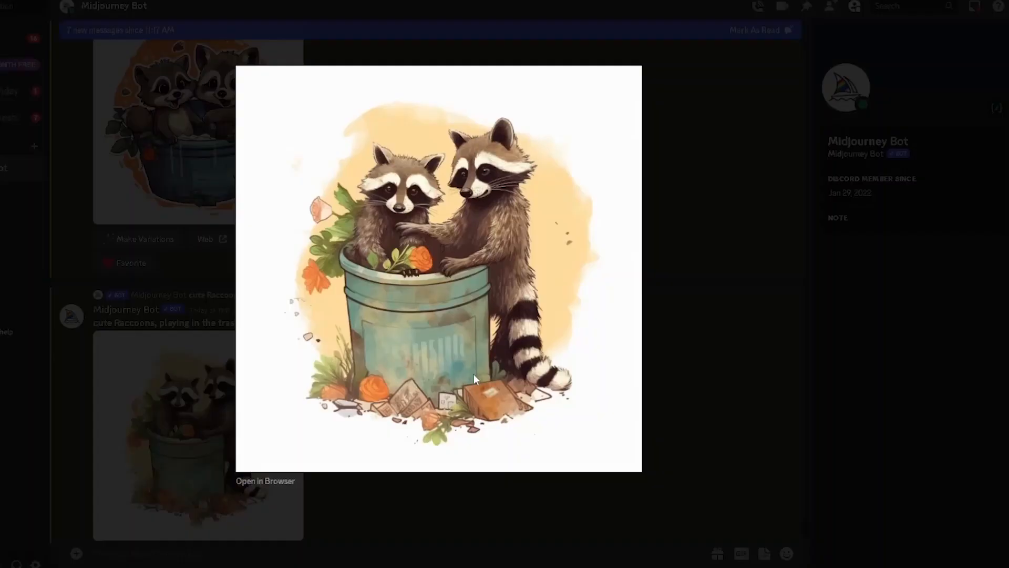
left_click(691, 344)
- Return to the original raccoon t-shirt design and sticker grids to compare the two prompts' results
scroll(546, 473, "up", 10)
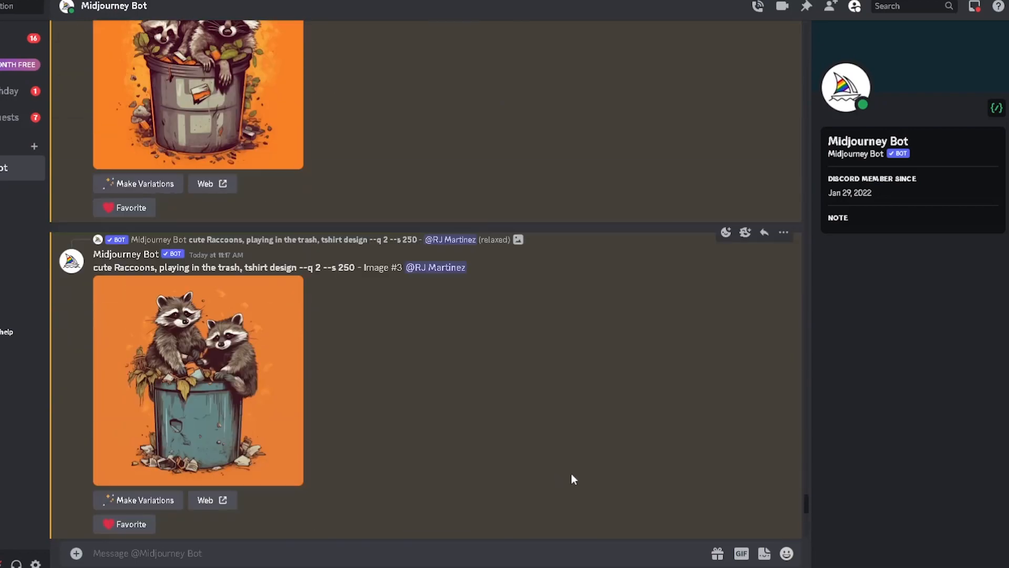
scroll(570, 481, "up", 15)
scroll(590, 435, "up", 8)
scroll(592, 439, "down", 3)
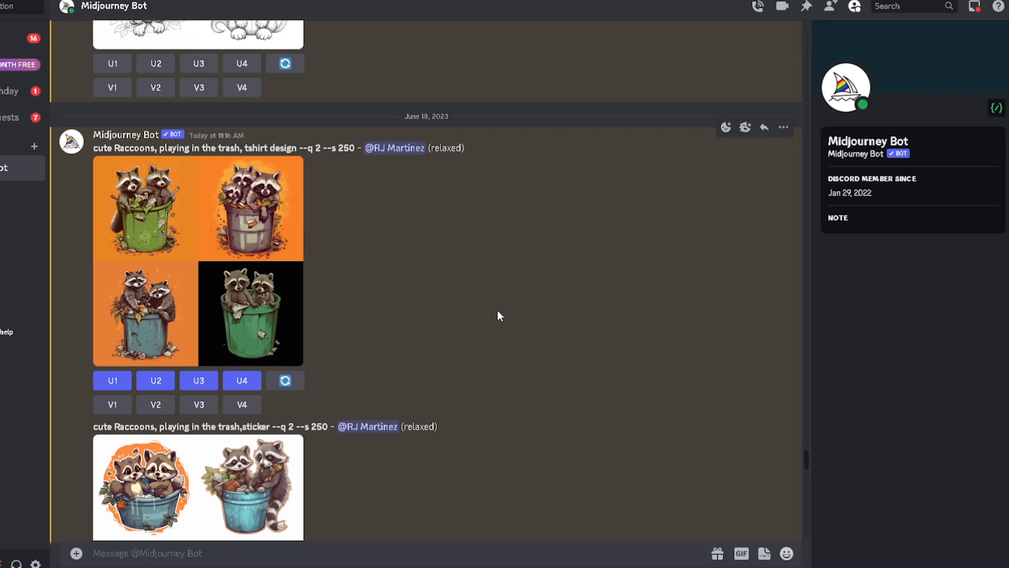
- Examine the enlarged grids for the "Butterflies, Flying in a garden" sticker and t-shirt design prompts
mouse_move(320, 567)
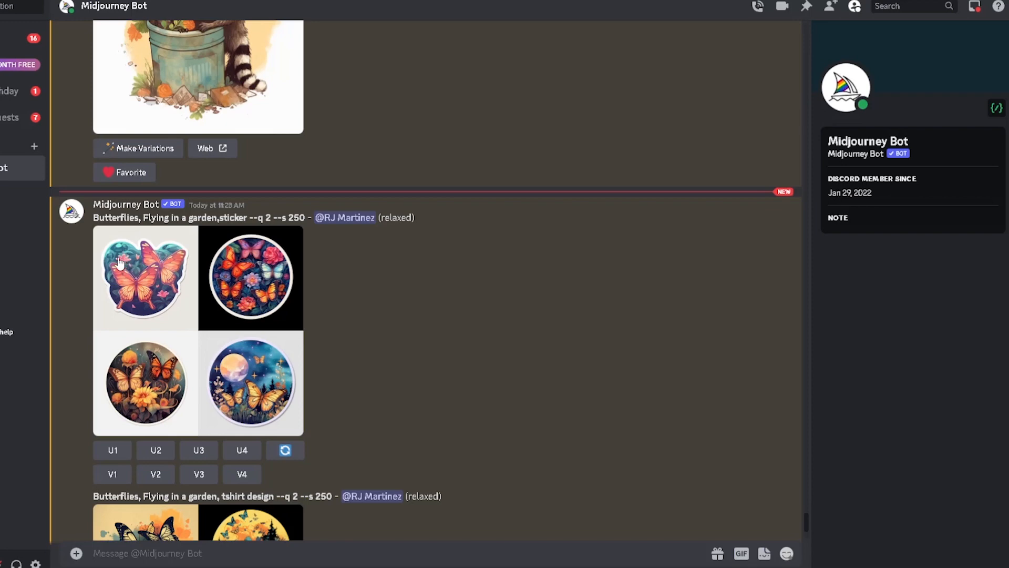
left_click(232, 361)
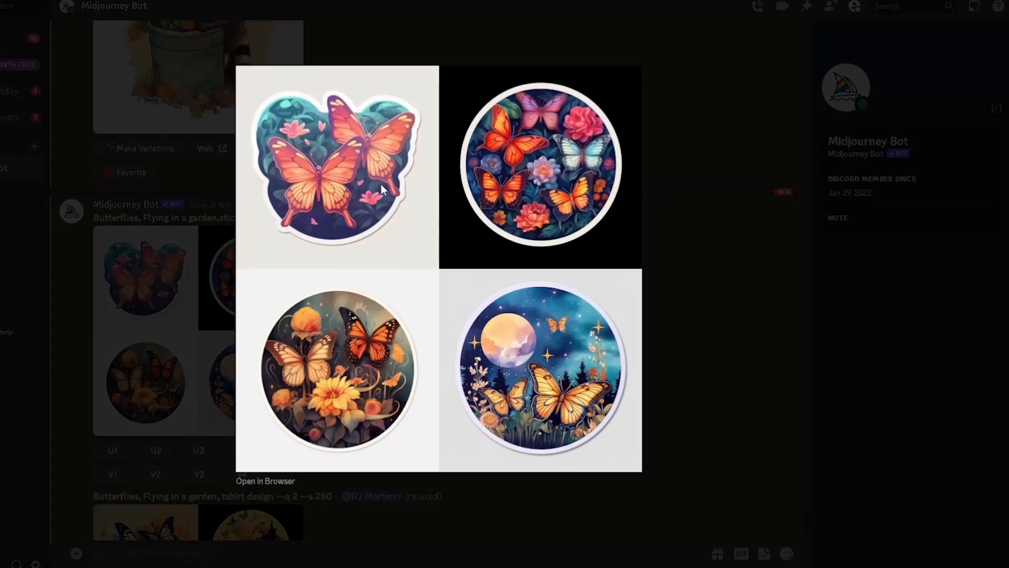
left_click(702, 365)
scroll(602, 367, "down", 5)
left_click(258, 379)
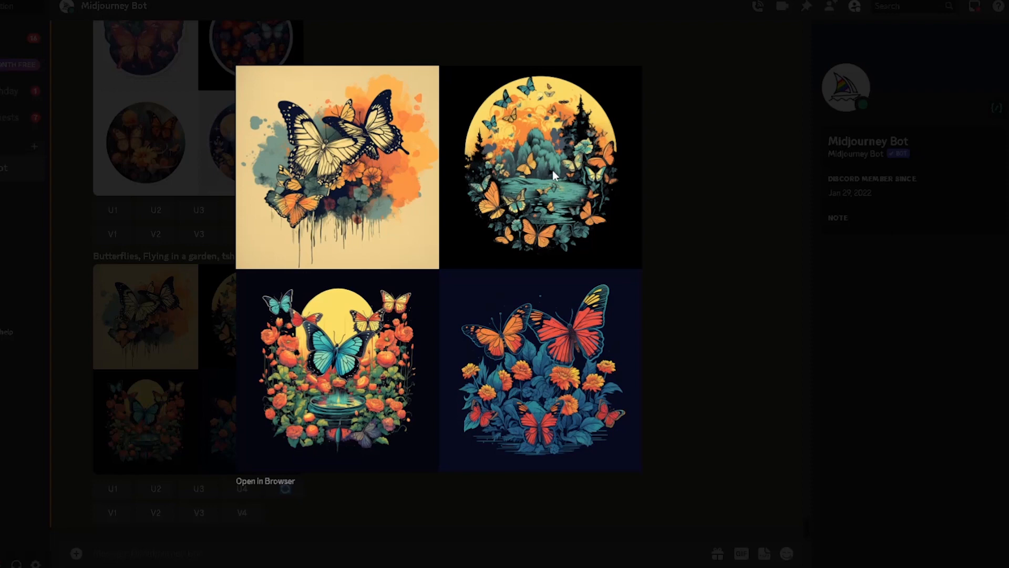
left_click(658, 302)
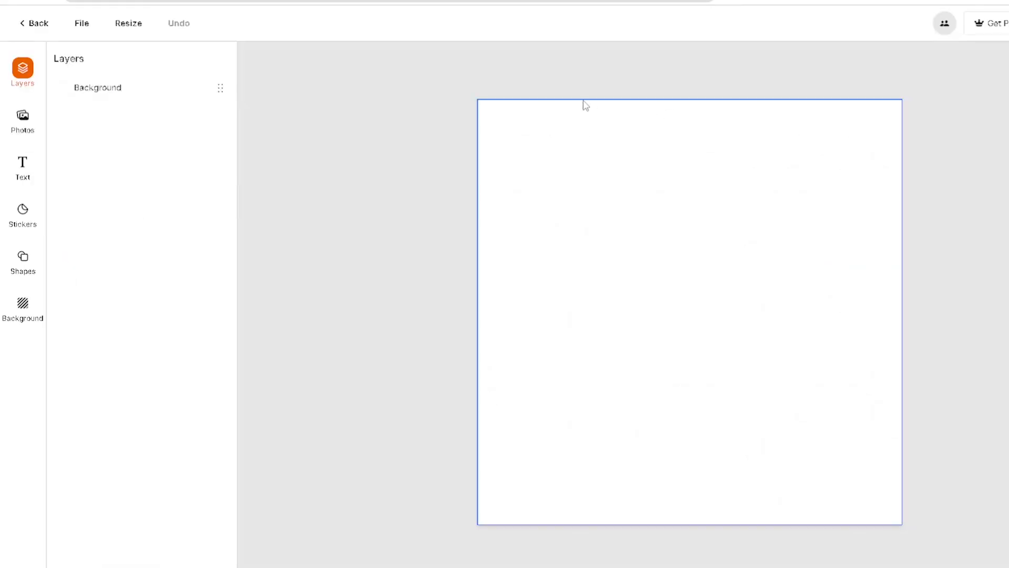
- In Pixelcut, upload the downloaded butterflies t-shirt design from the Downloads folder onto the blank canvas
left_click(29, 125)
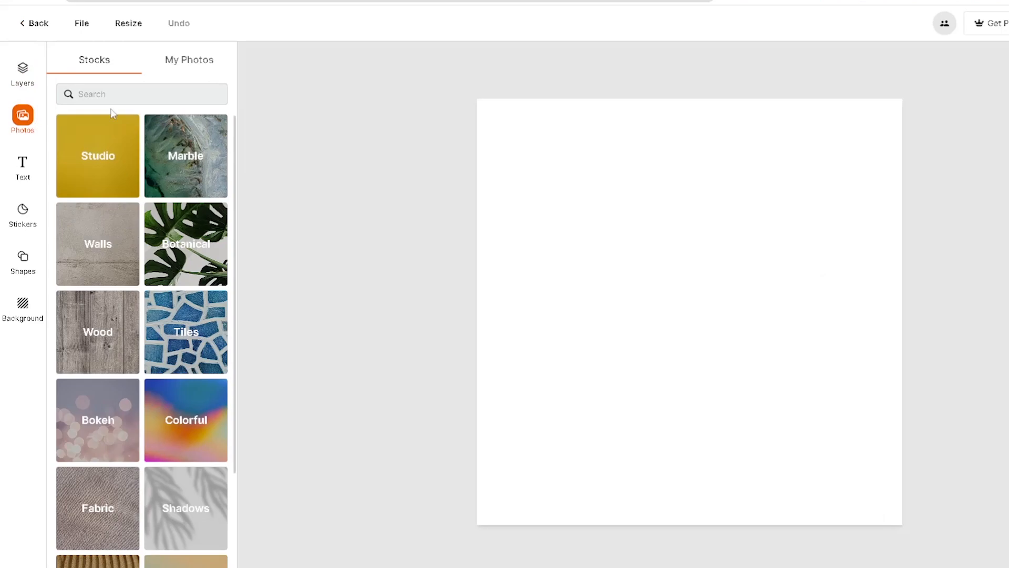
left_click(198, 64)
left_click(172, 163)
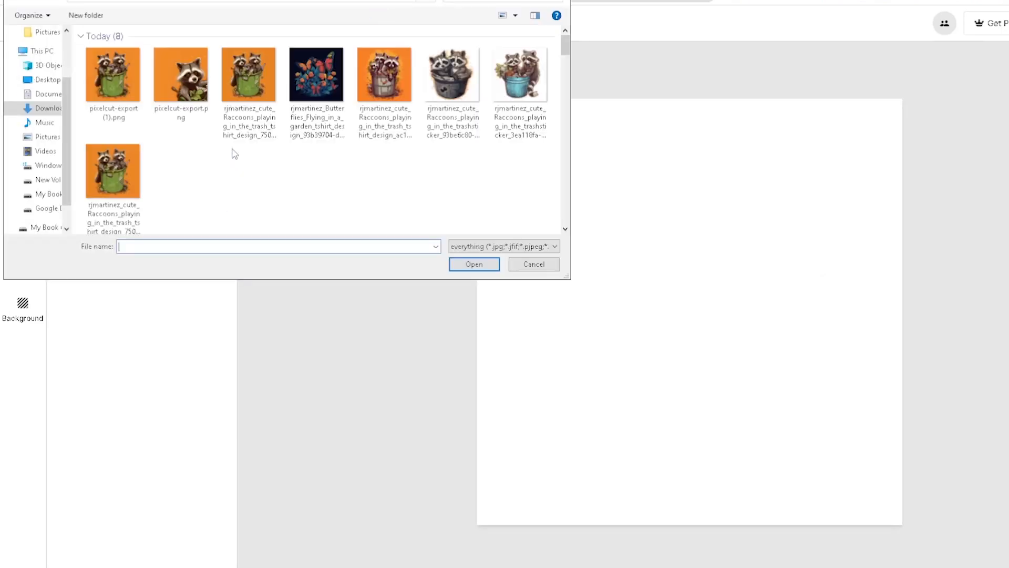
left_click(318, 100)
left_click(464, 266)
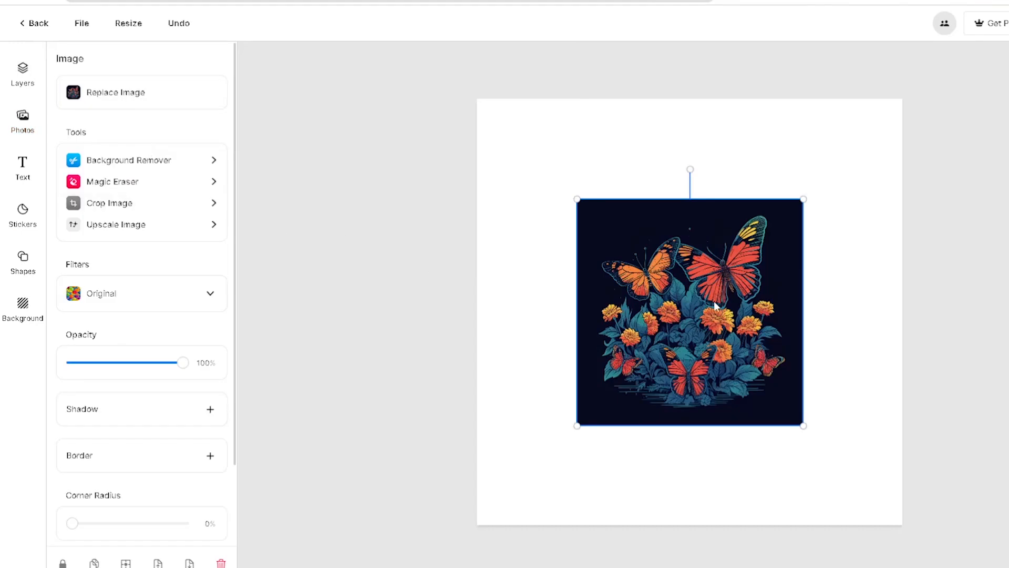
- Upscale the butterfly image at 4x, inspect its detail up close, and apply the result to the canvas
left_click(97, 231)
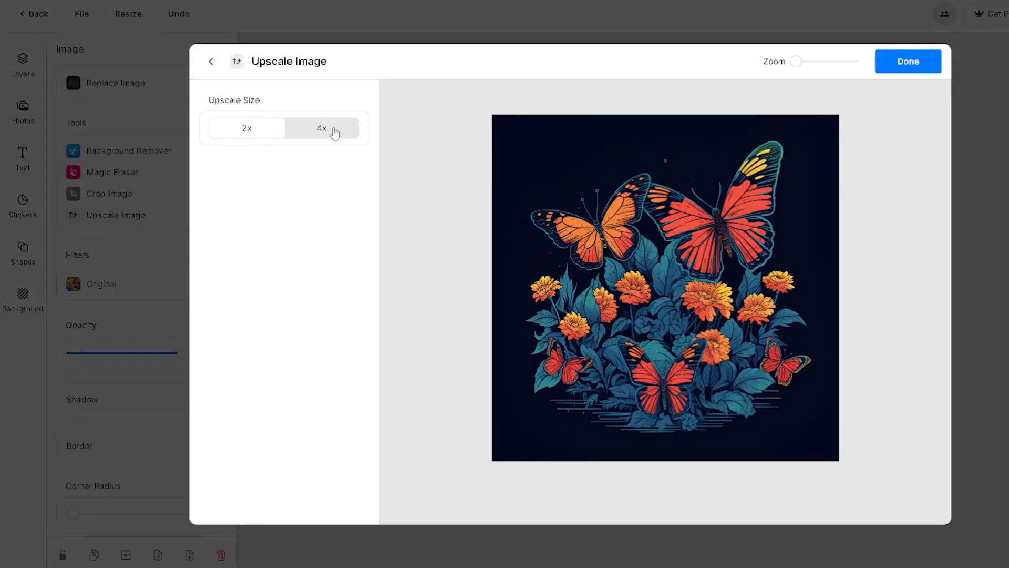
left_click(334, 131)
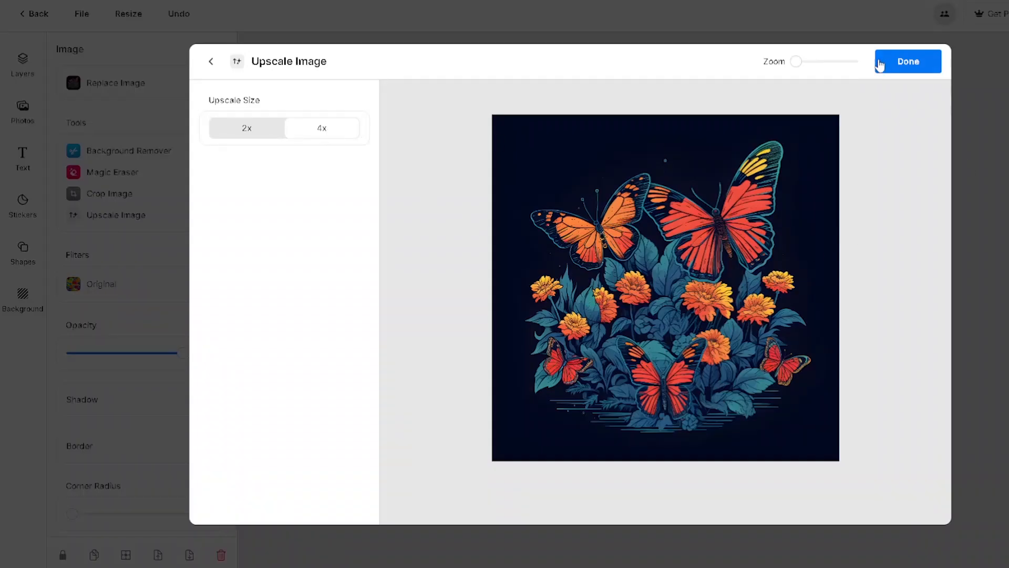
left_click_drag(797, 62, 818, 68)
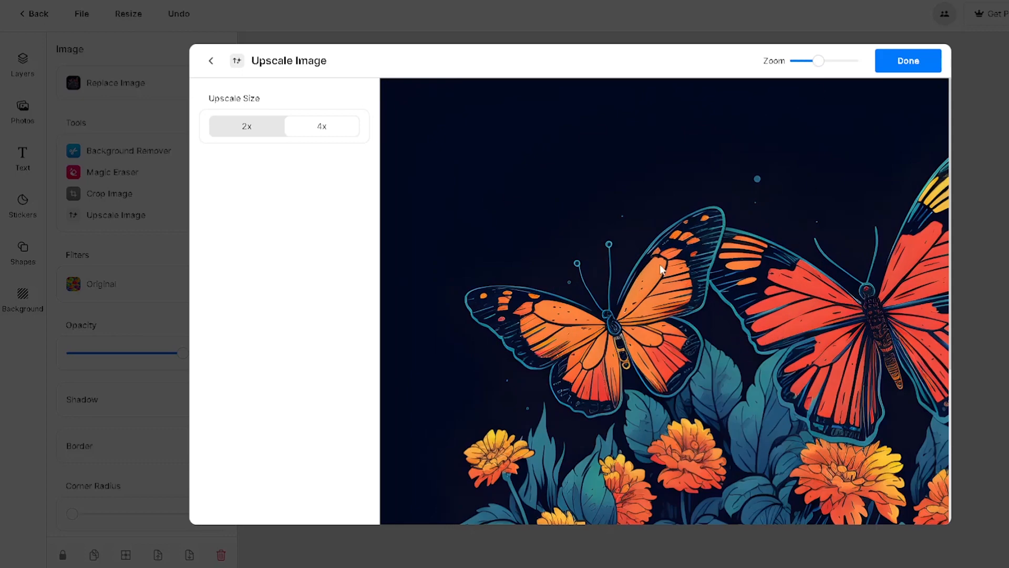
left_click_drag(821, 64, 830, 65)
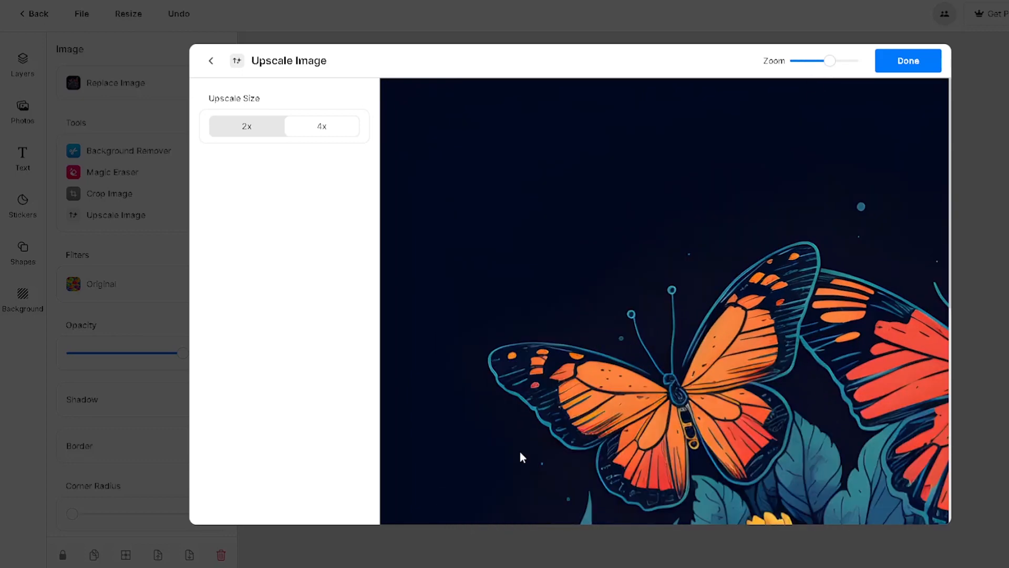
left_click(636, 509)
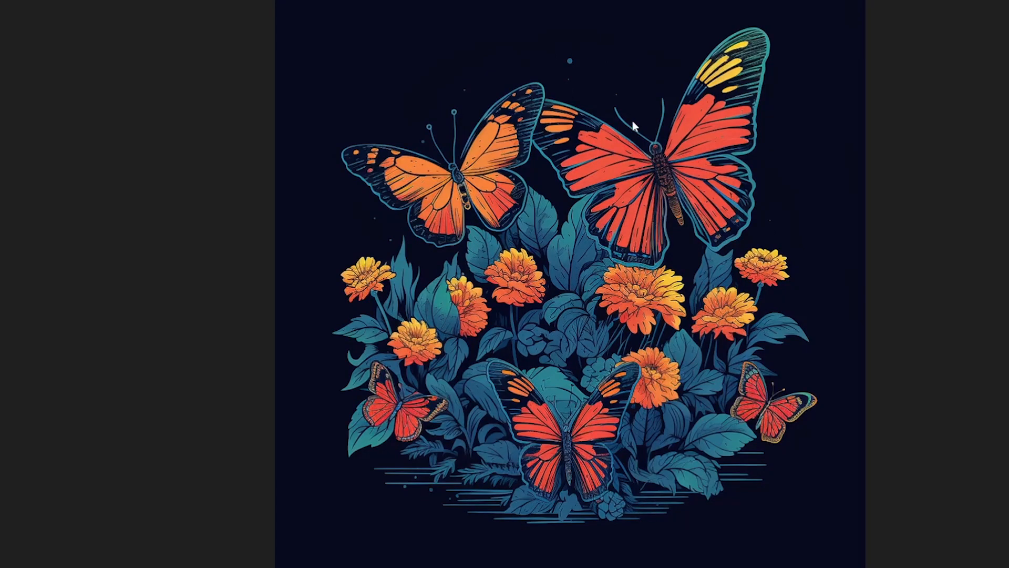
key("alt+Tab")
left_click(908, 62)
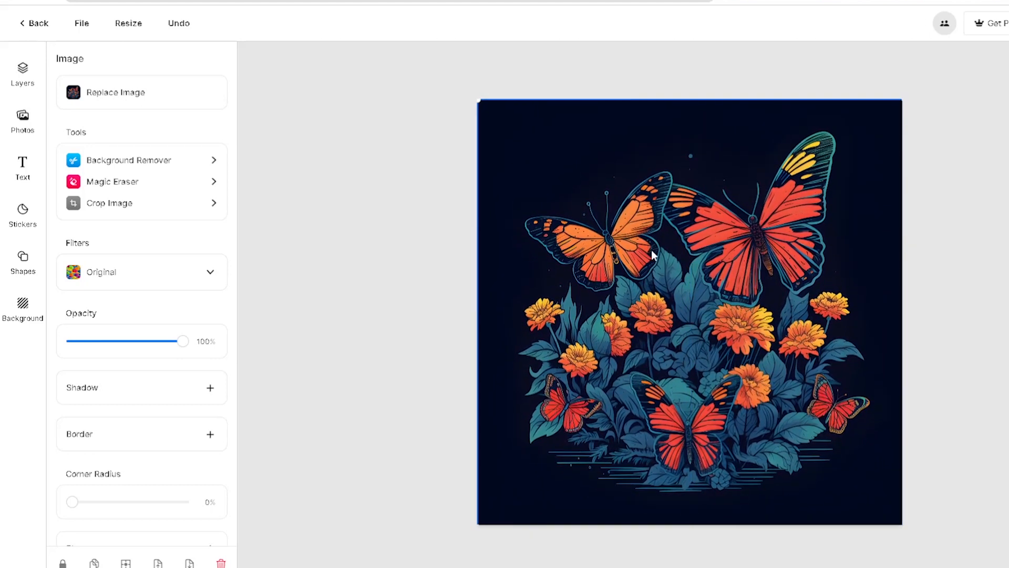
- Compare the 1x and 2x download sizes, and export the upscaled butterfly design as a 1x PNG
left_click(933, 230)
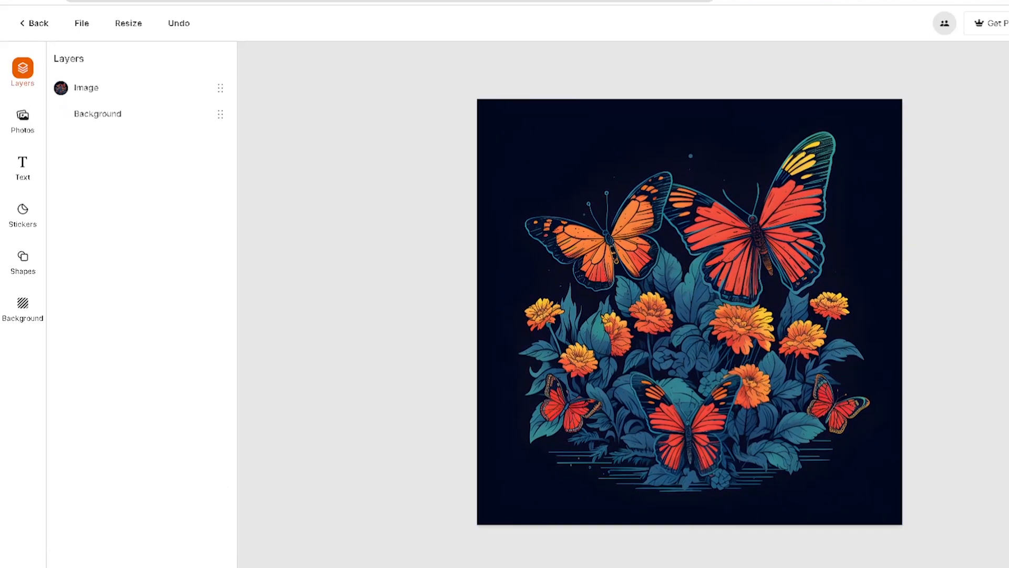
left_click(922, 40)
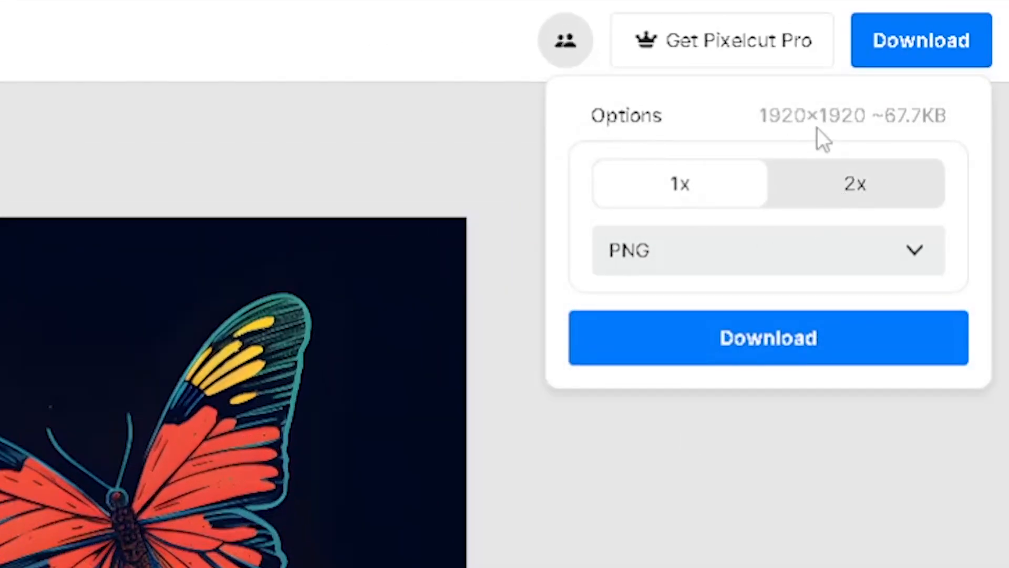
left_click(809, 200)
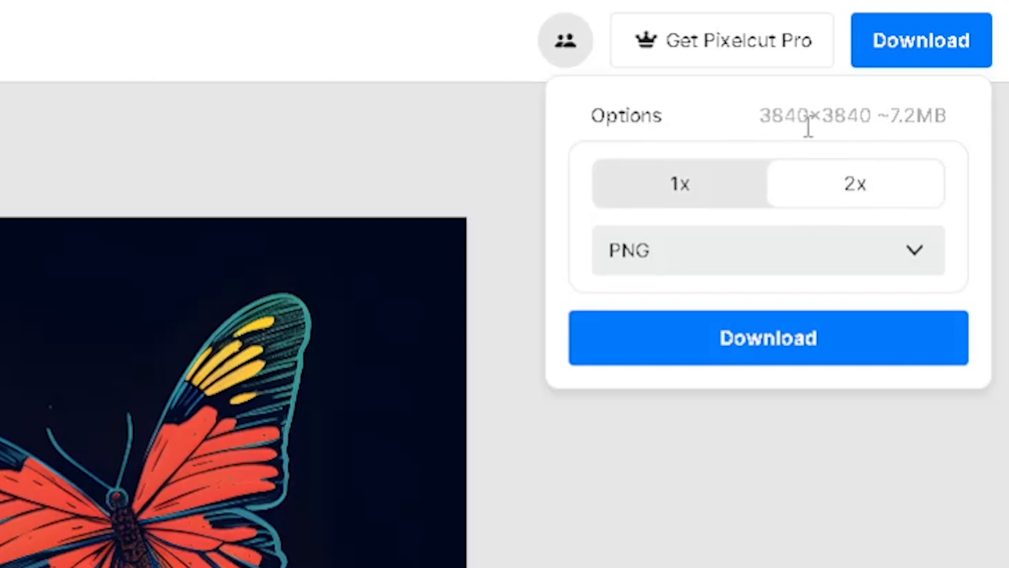
left_click(693, 186)
left_click(677, 261)
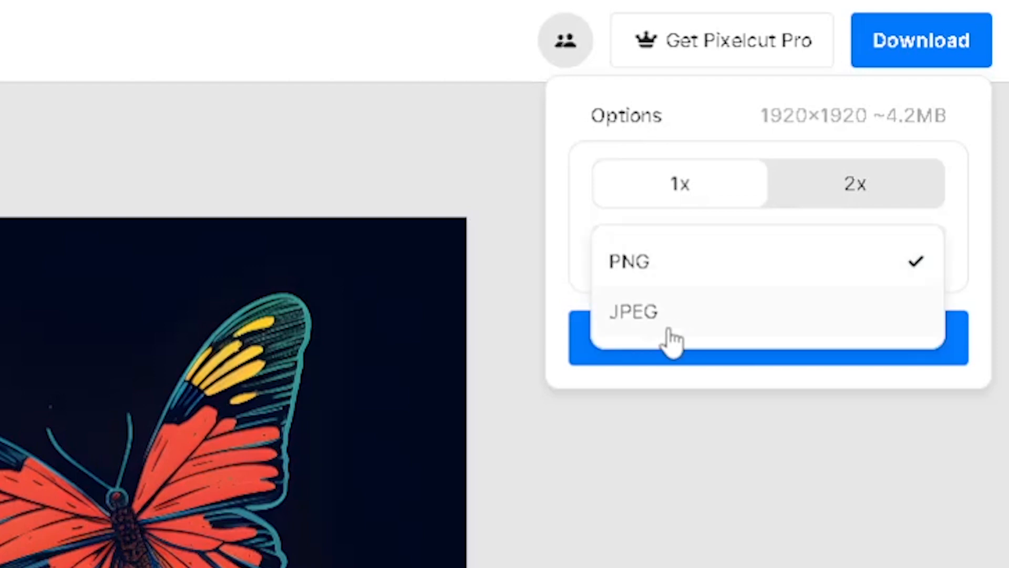
left_click(652, 263)
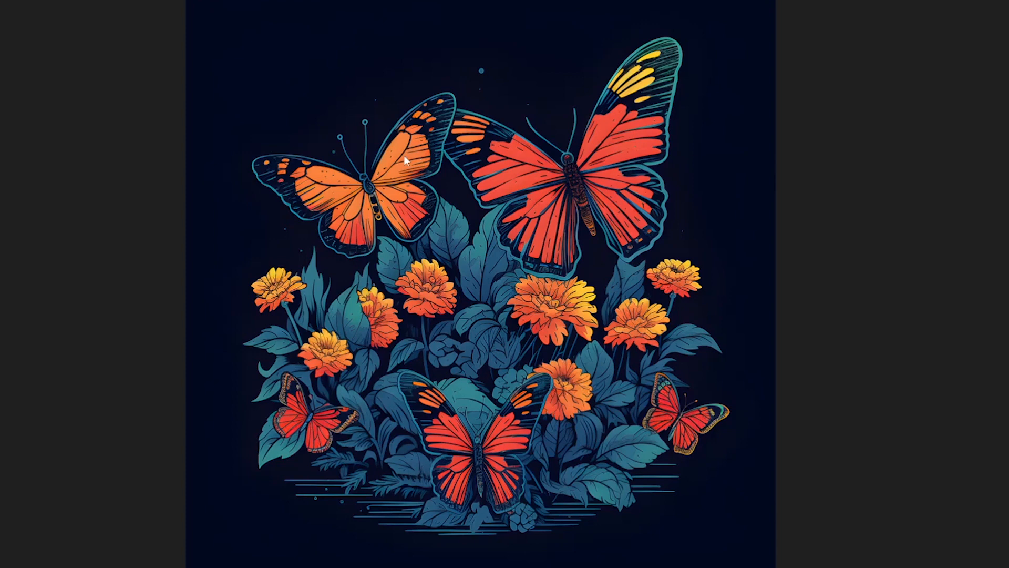
- Place the original butterfly image and pixelcut-export (2).png side by side in the photo viewer and compare their quality
mouse_move(450, 567)
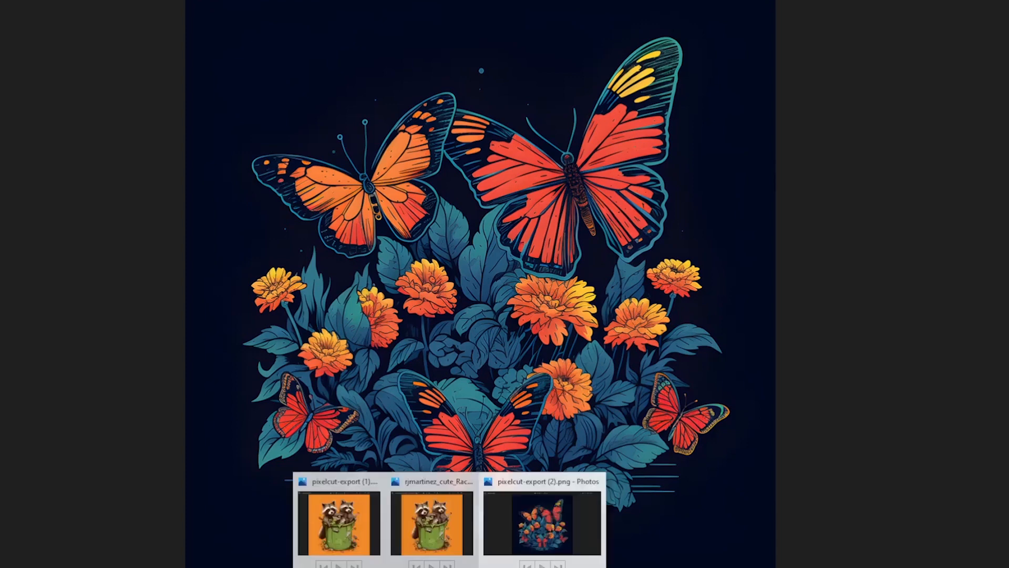
left_click(582, 532)
left_click(1008, 0)
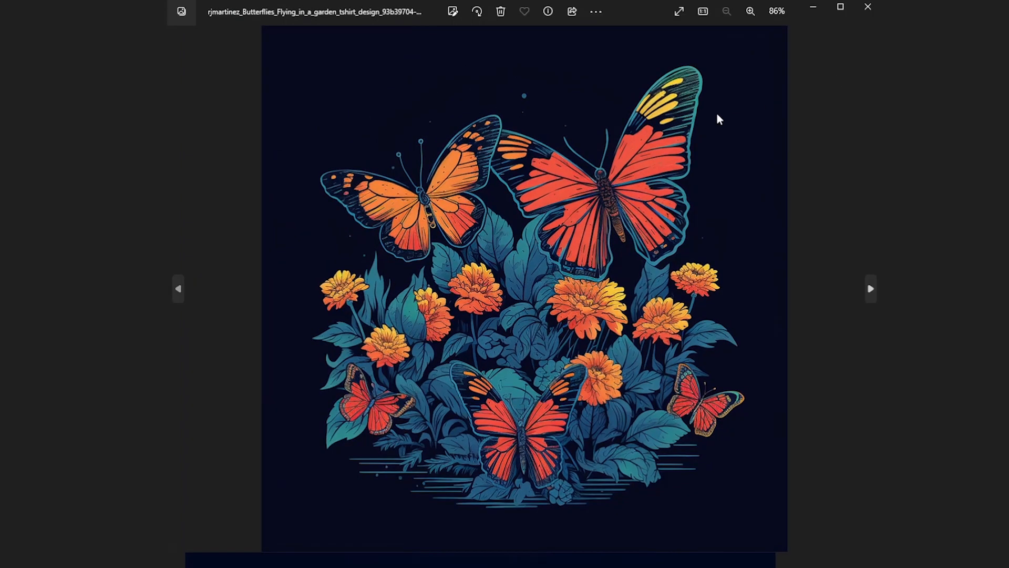
left_click_drag(644, 10, 405, 4)
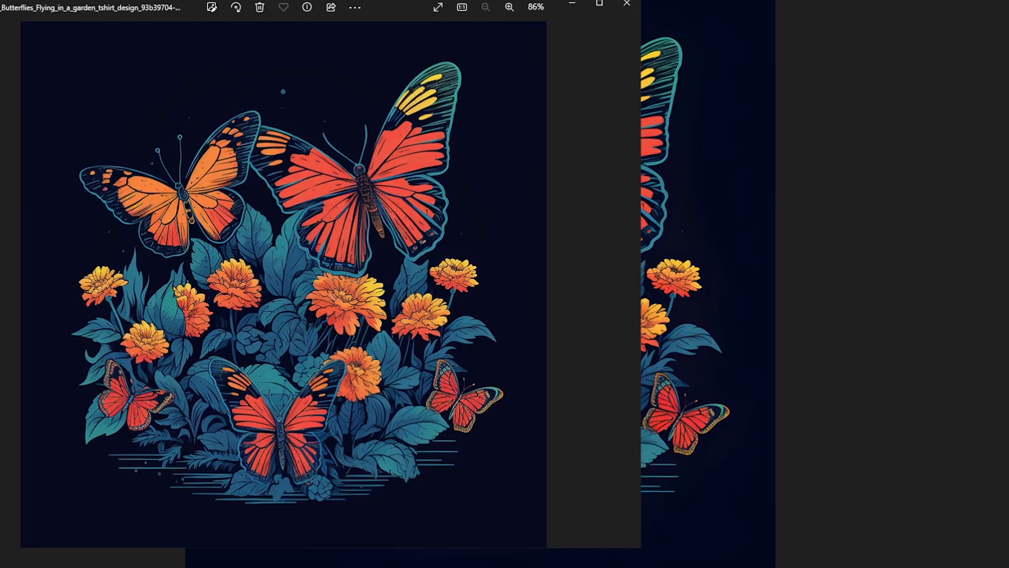
left_click(1008, 0)
left_click_drag(645, 11, 846, 12)
left_click_drag(594, 8, 627, 4)
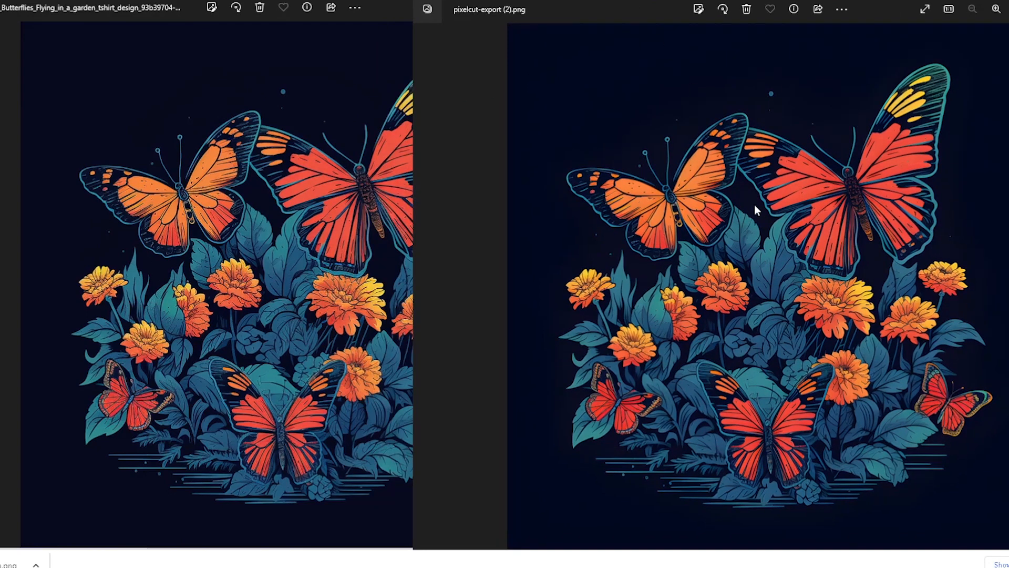
left_click(295, 288)
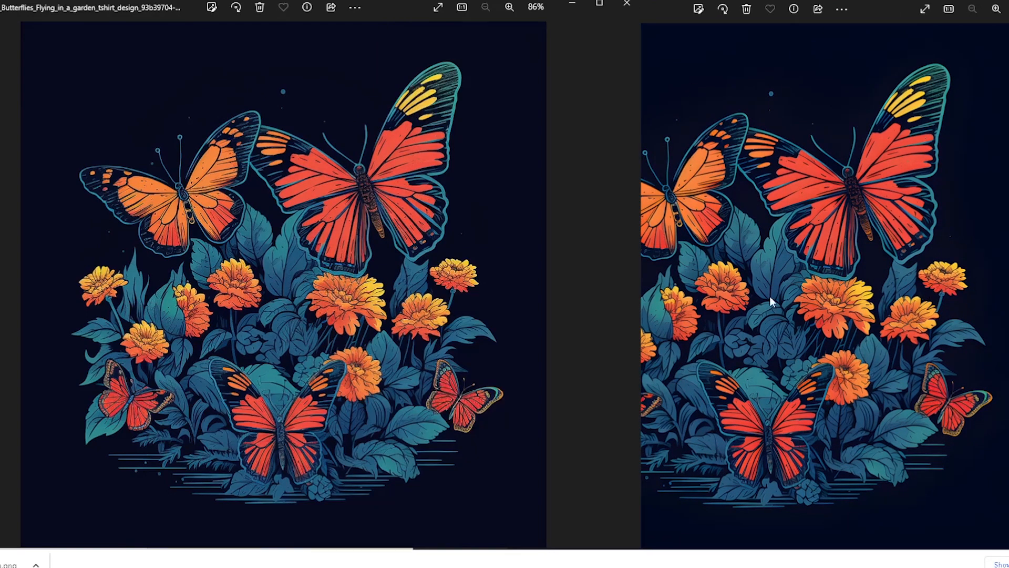
left_click(887, 286)
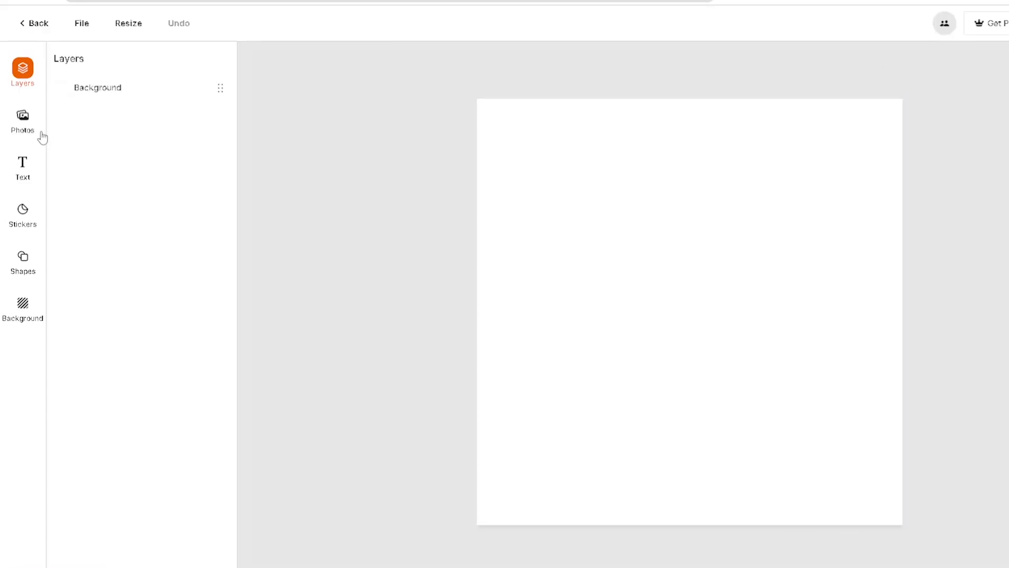
- In Pixelcut, add the raccoon t-shirt design with the orange background to the blank canvas and clear the photo viewer out of view
left_click(41, 135)
left_click(196, 71)
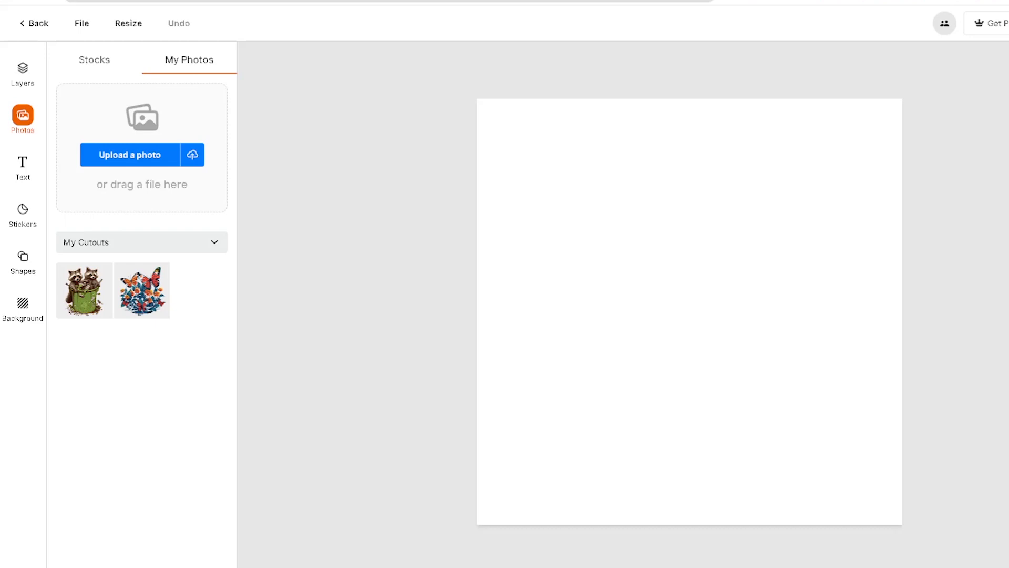
left_click_drag(1008, 345, 692, 311)
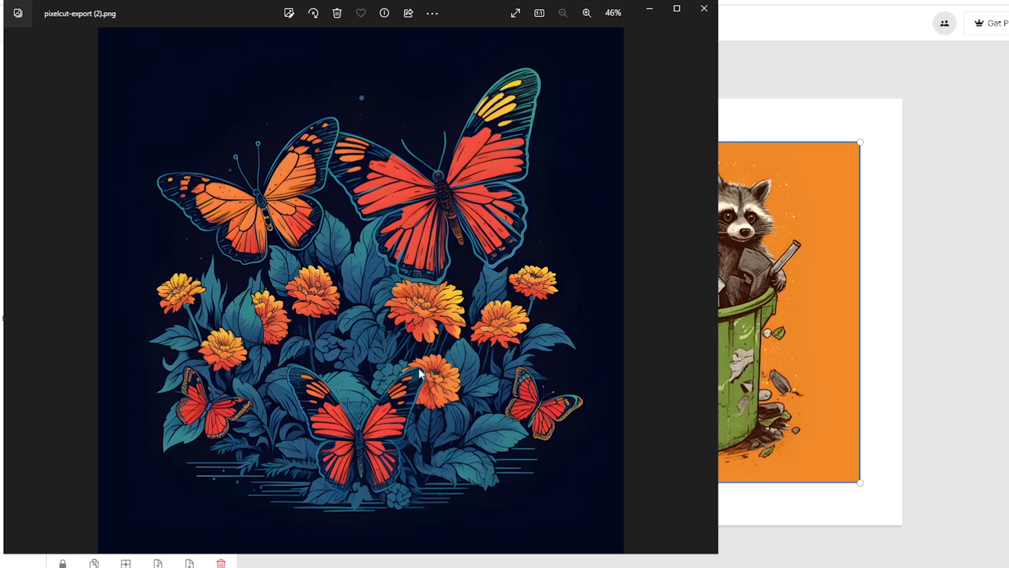
left_click(650, 8)
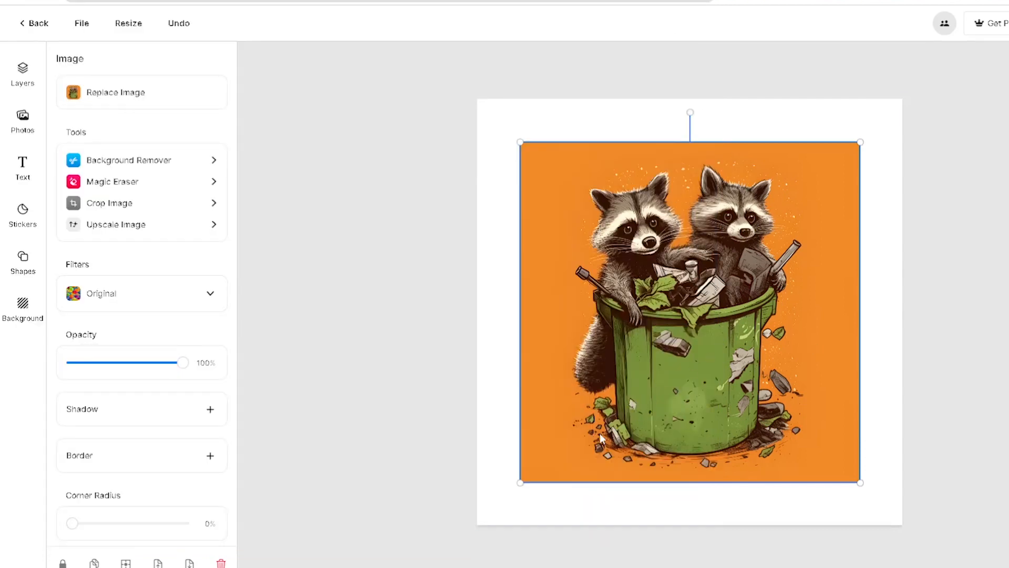
- Remove the orange background from the raccoon image, then enlarge the cutout and center it on the canvas
left_click(141, 167)
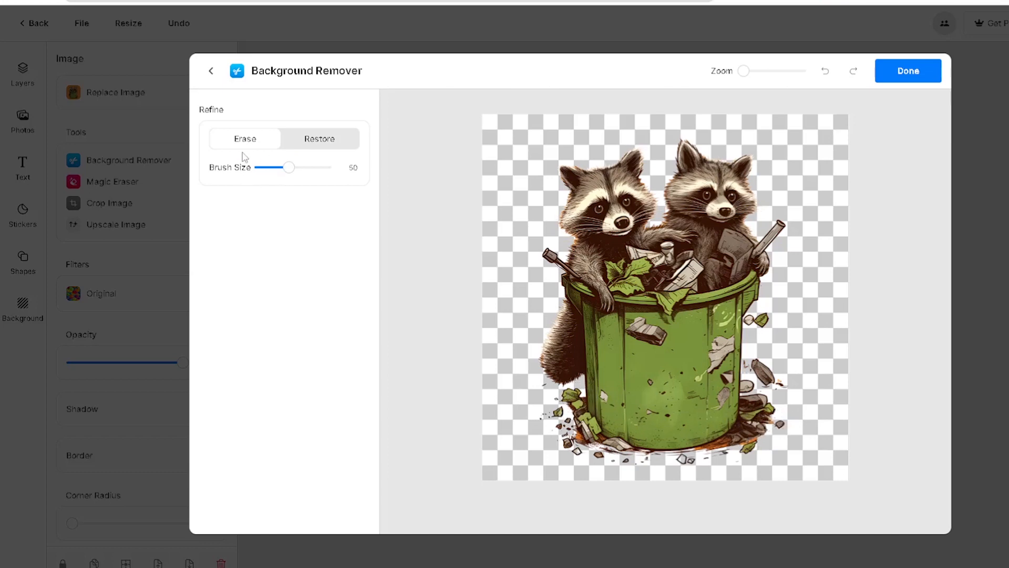
left_click(911, 82)
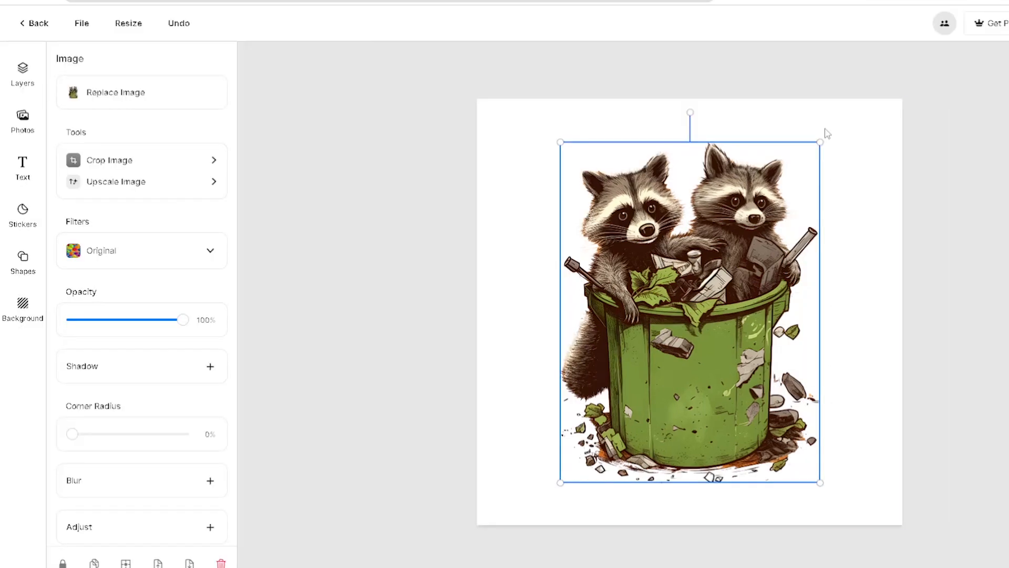
left_click_drag(560, 142, 540, 115)
left_click_drag(820, 483, 834, 500)
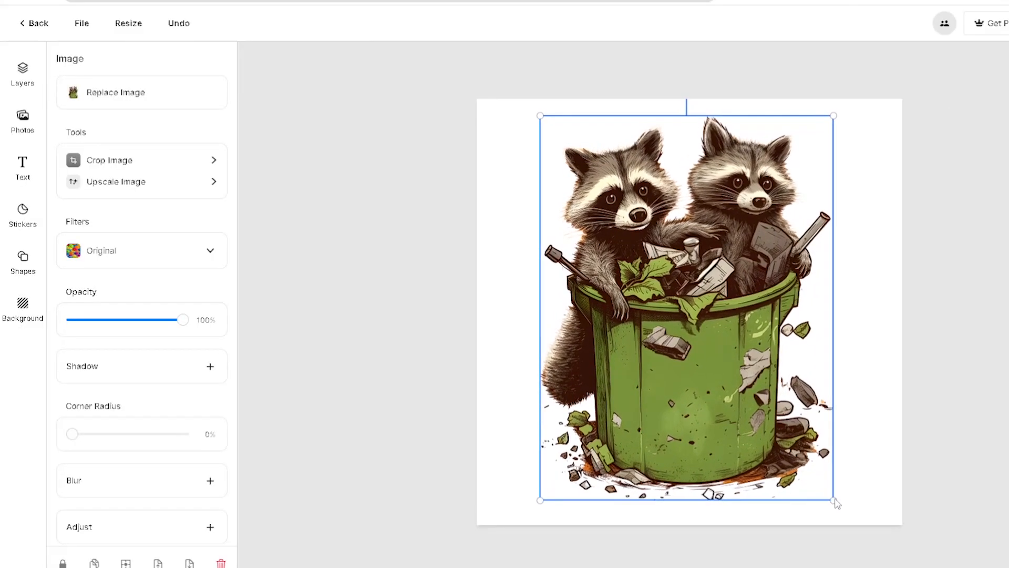
mouse_move(759, 409)
left_mouse_down()
mouse_move(771, 413)
mouse_move(763, 413)
left_mouse_up()
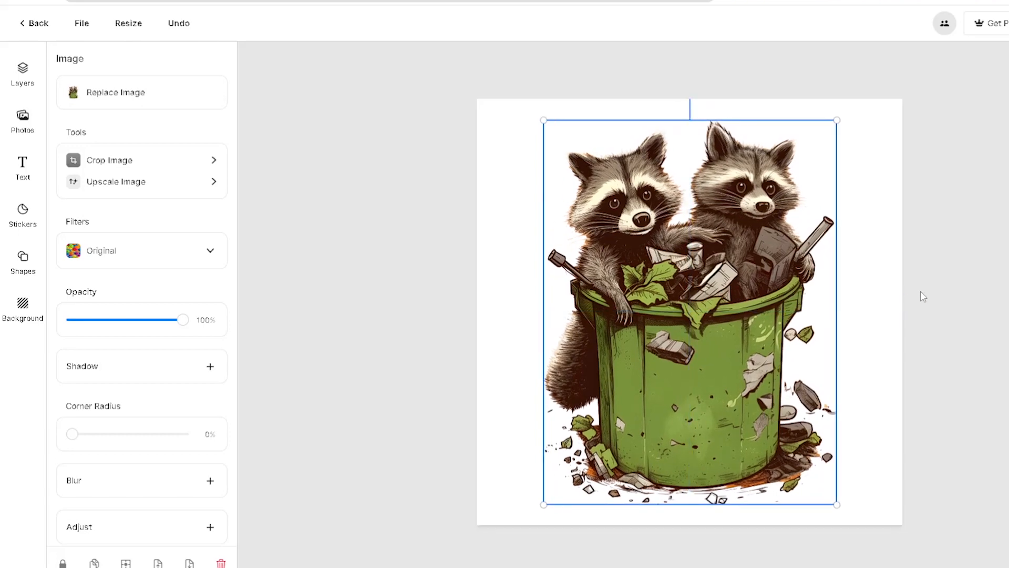
- Delete the white canvas background, export the transparent raccoon design as a 2x PNG, and view the exported image
left_click(888, 229)
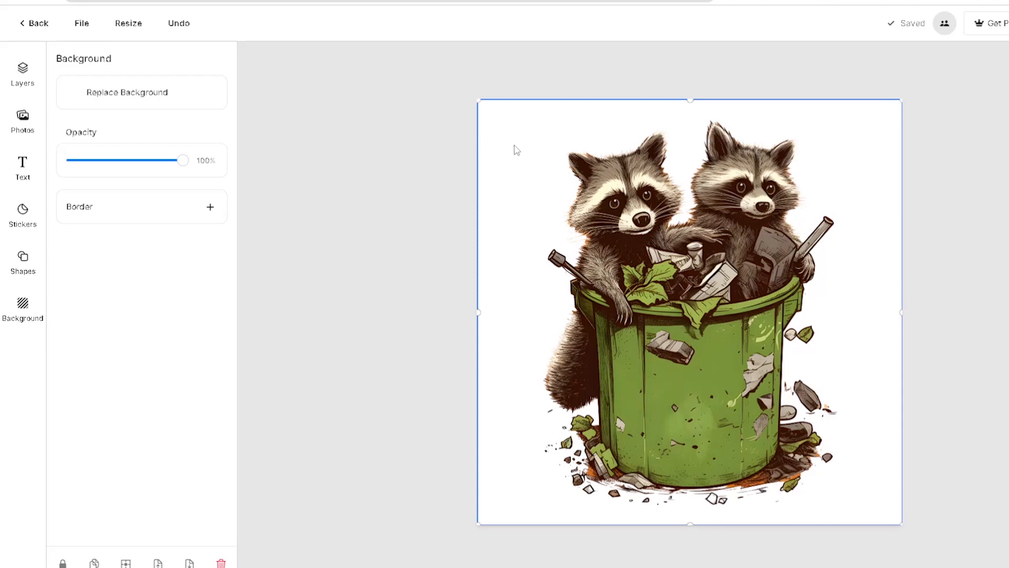
key("Delete")
left_click(700, 263)
left_click(973, 35)
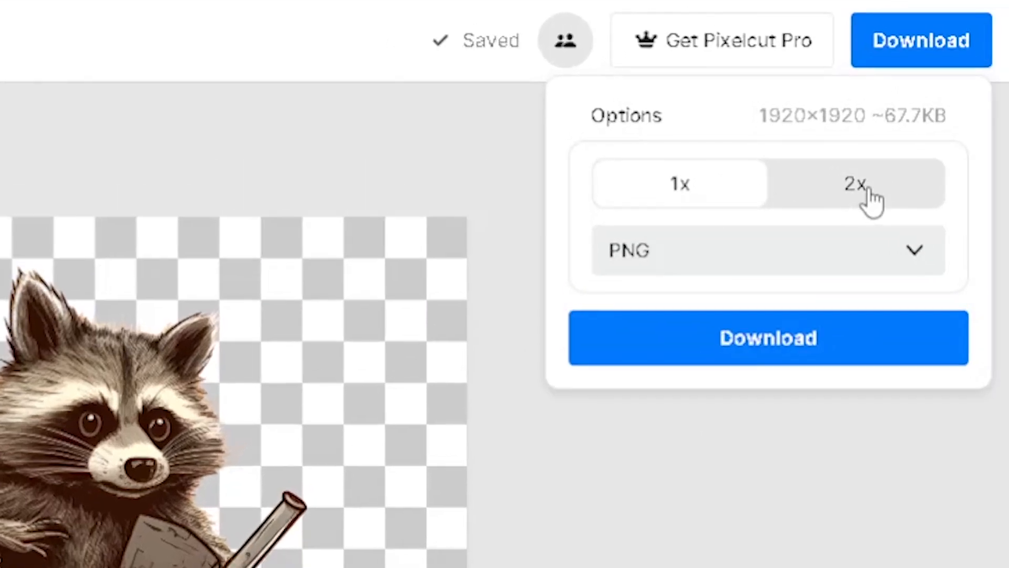
left_click(924, 164)
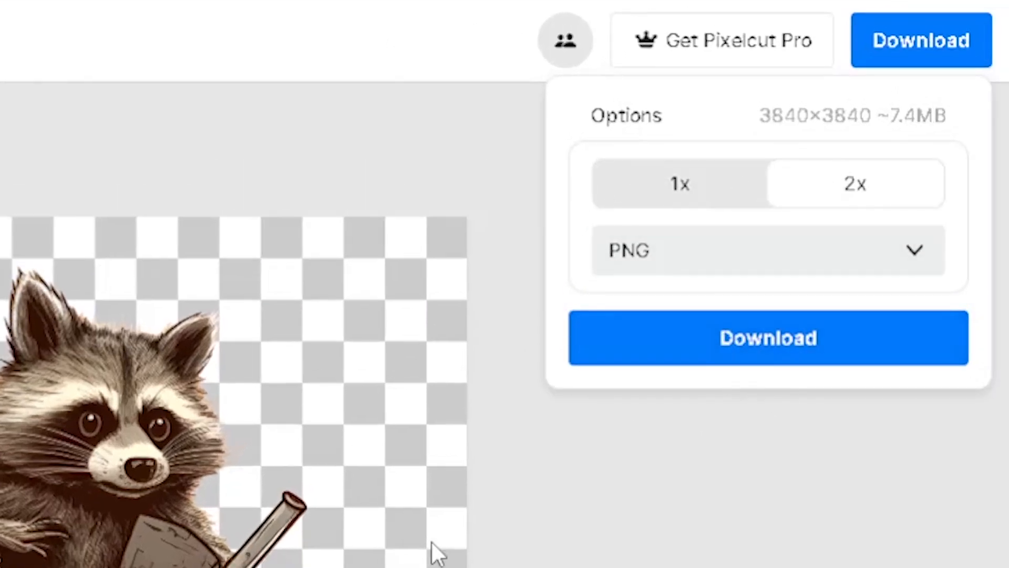
left_click(794, 362)
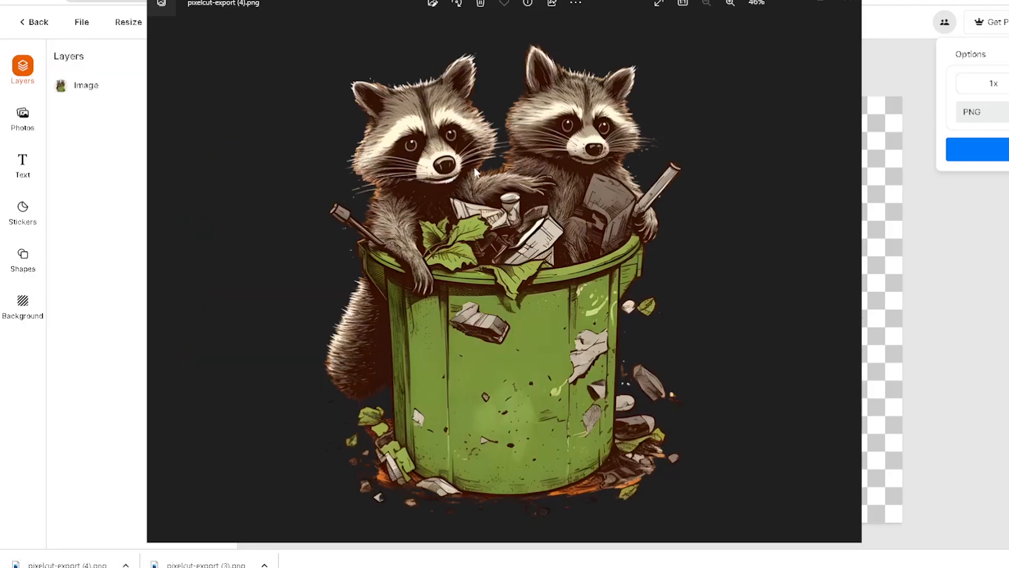
mouse_move(603, 2)
left_mouse_down()
mouse_move(556, 2)
mouse_move(619, 9)
left_mouse_up()
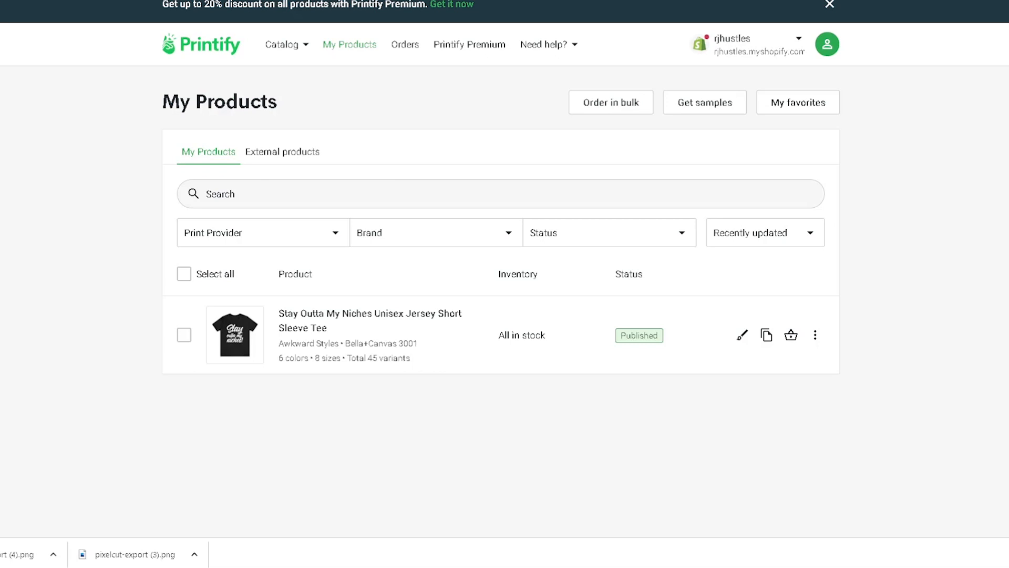
- In Printify, browse the men's T-shirts catalog and open the Bella+Canvas 3001 Unisex Jersey Short Sleeve Tee
left_click(1006, 554)
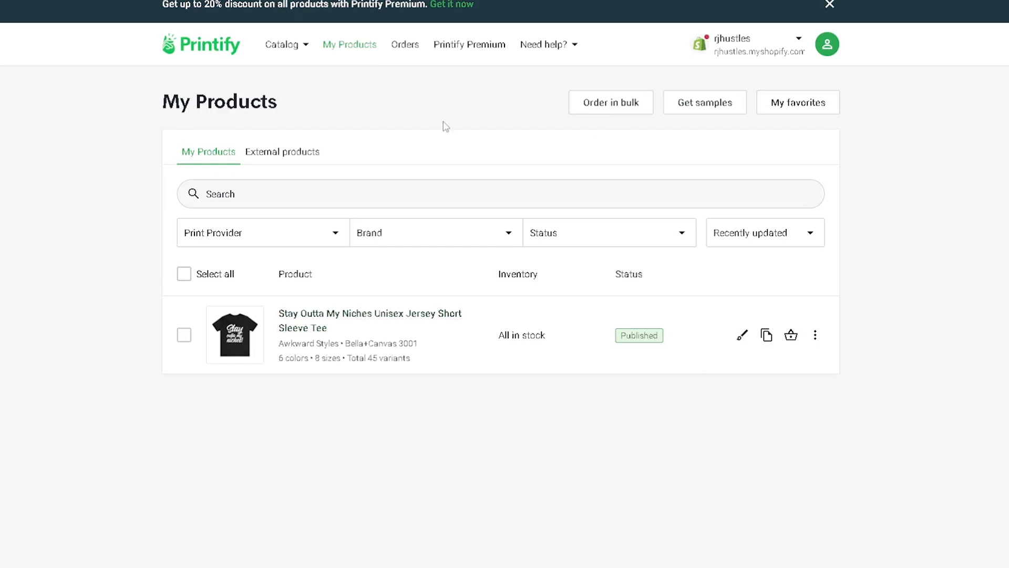
left_click(287, 45)
left_click(302, 112)
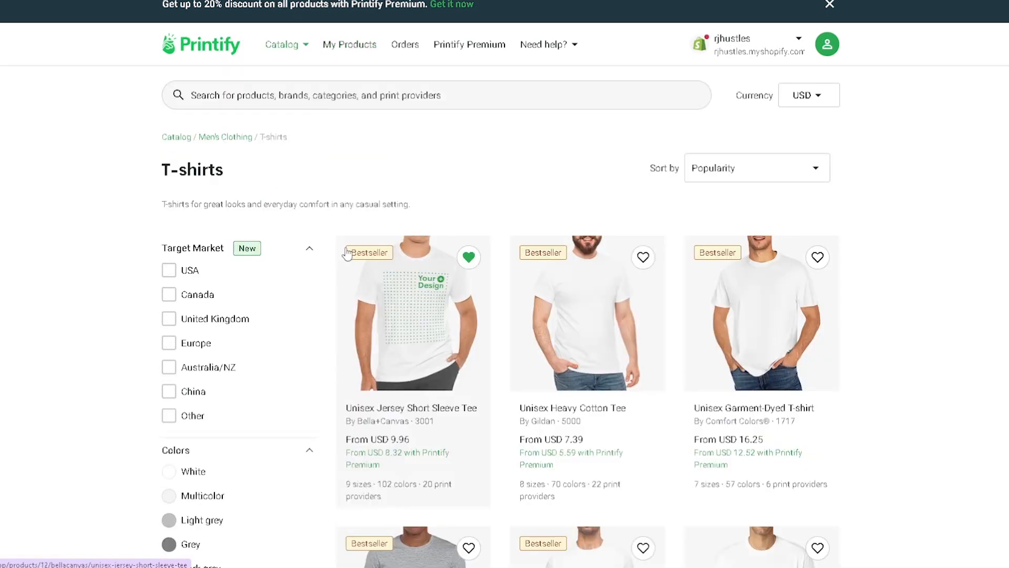
scroll(397, 270, "down", 3)
scroll(396, 263, "up", 3)
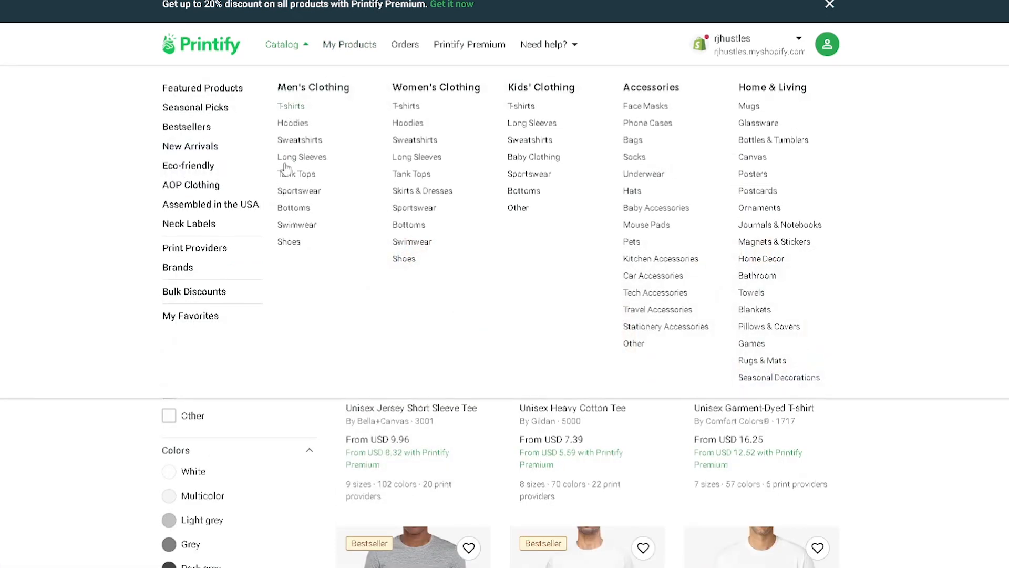
left_click(426, 360)
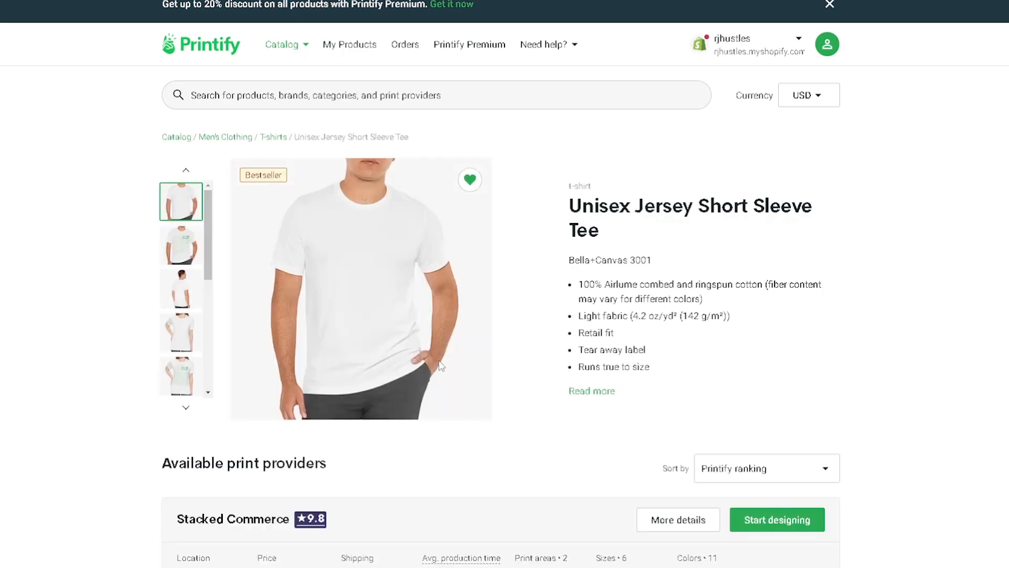
- Examine the tee's available print providers, comparing their ratings, prices, shipping, production times, sizes and colors, along with the product information
scroll(776, 532, "down", 1)
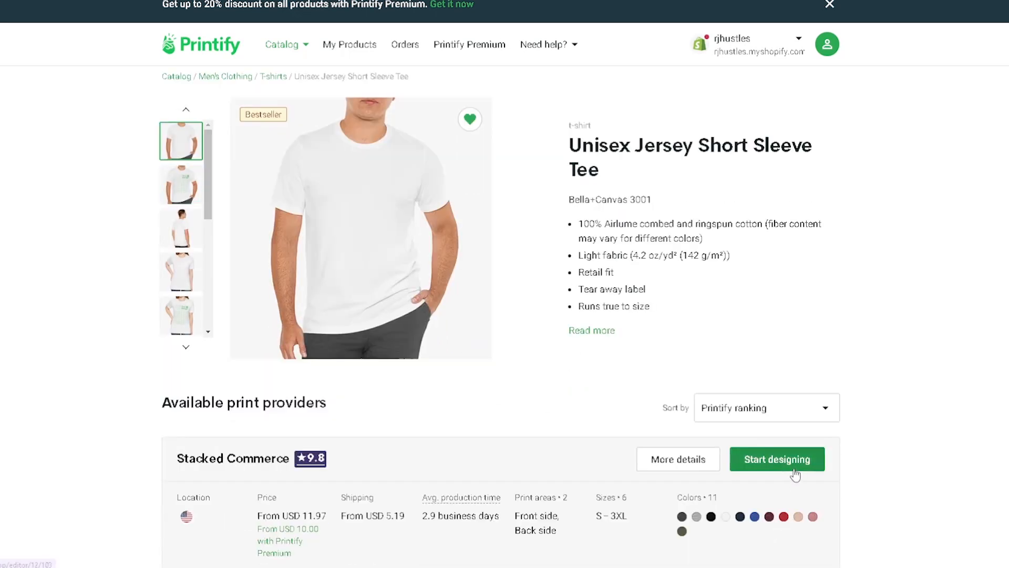
scroll(635, 456, "down", 1)
scroll(631, 455, "down", 3)
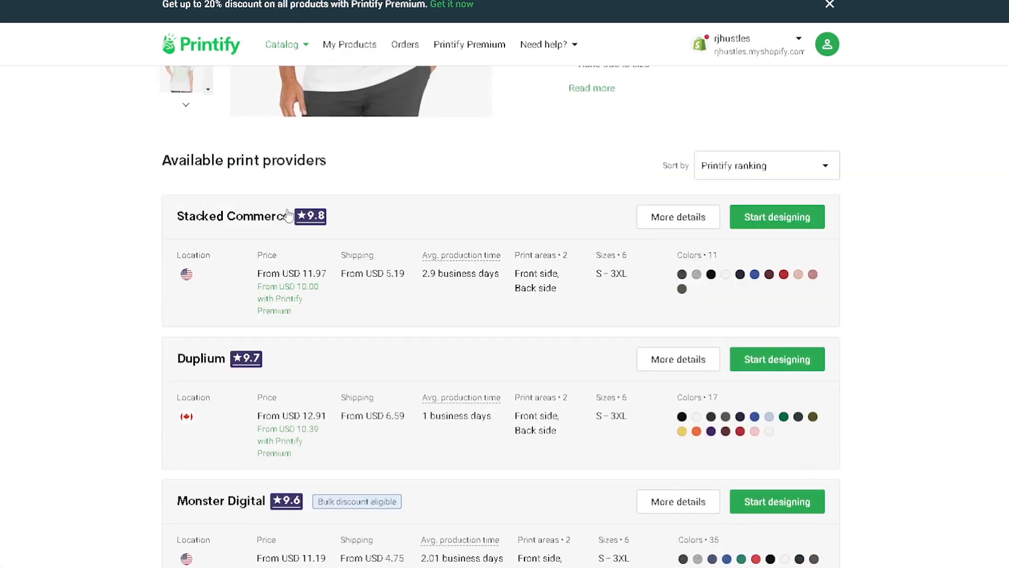
scroll(283, 316, "down", 1)
scroll(286, 337, "down", 7)
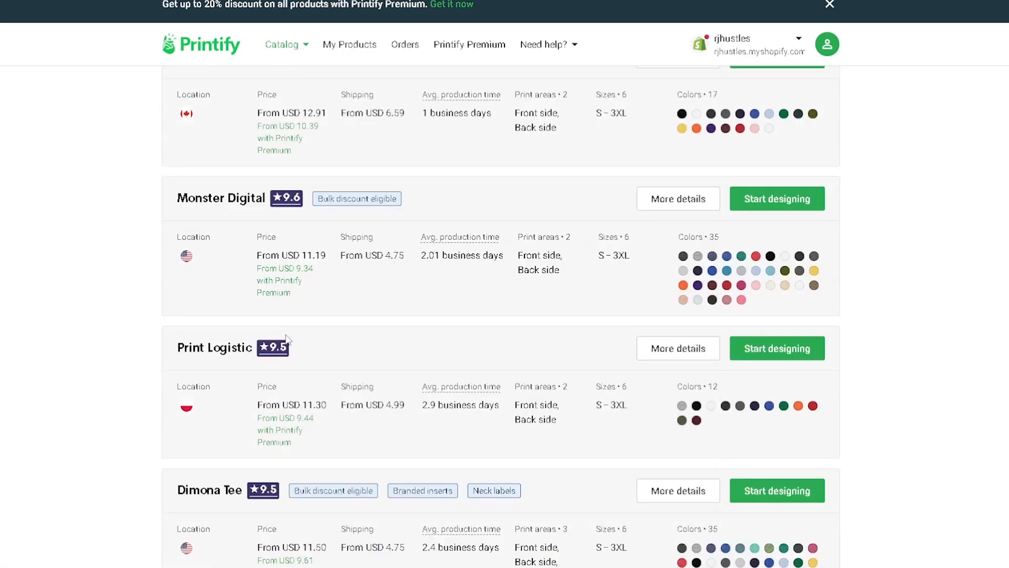
scroll(308, 363, "down", 9)
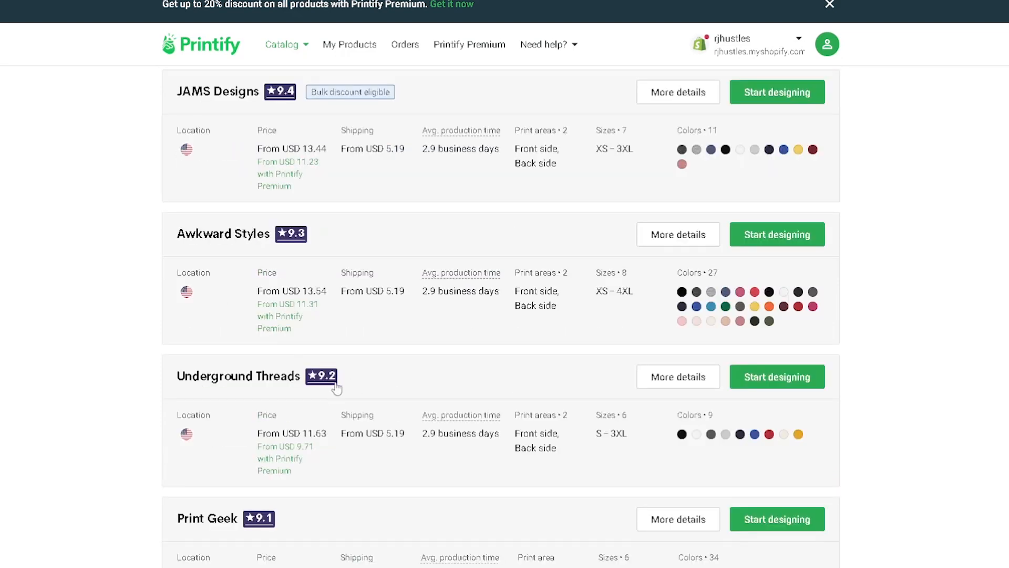
scroll(337, 389, "down", 3)
scroll(571, 416, "up", 20)
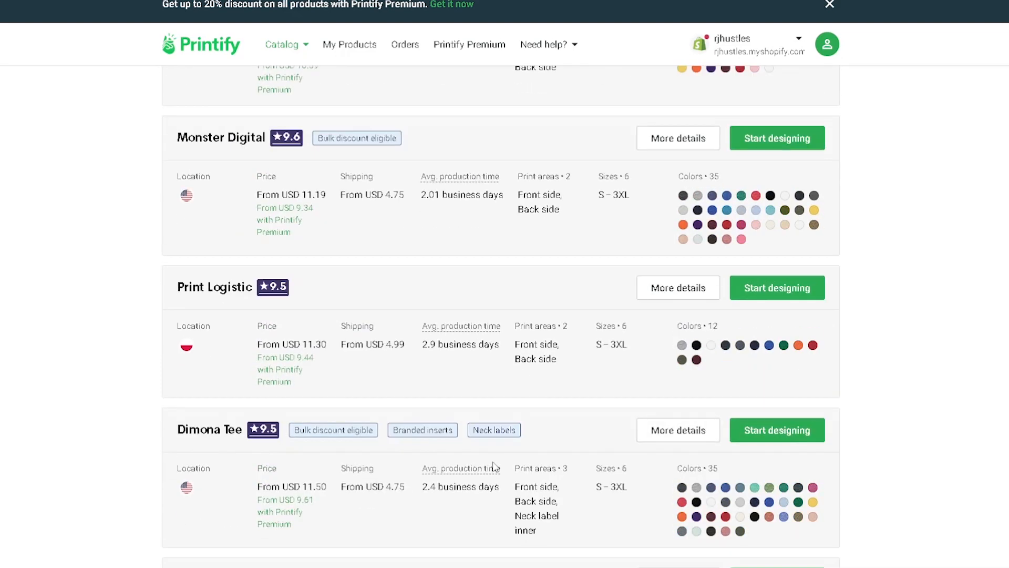
scroll(703, 429, "down", 4)
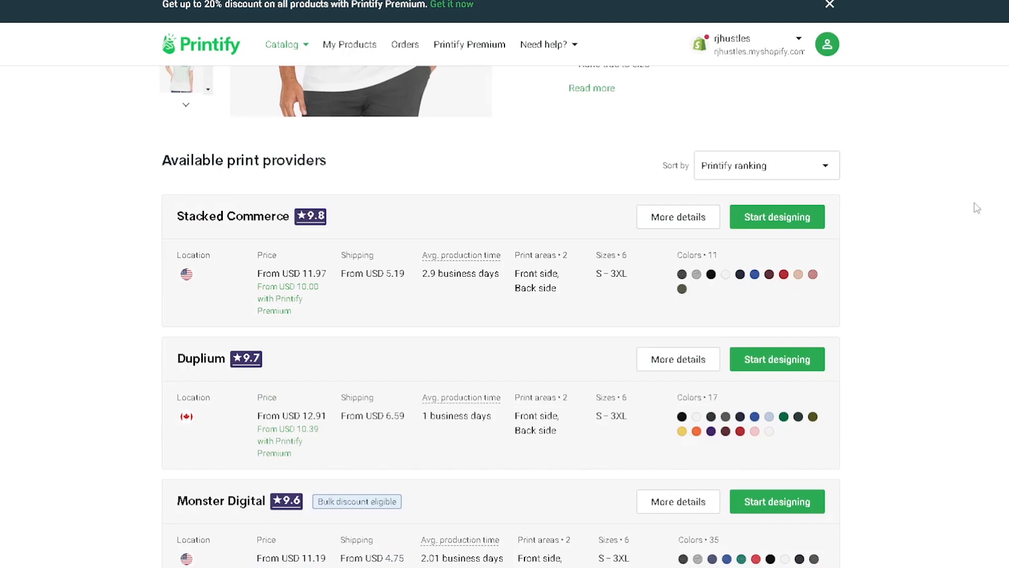
scroll(500, 317, "down", 20)
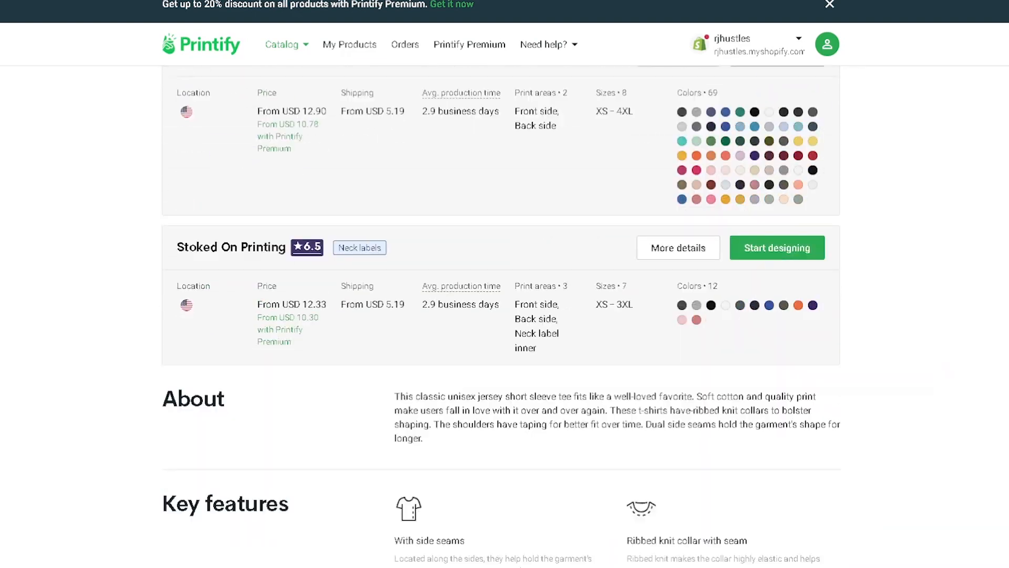
scroll(500, 317, "up", 20)
scroll(500, 317, "down", 20)
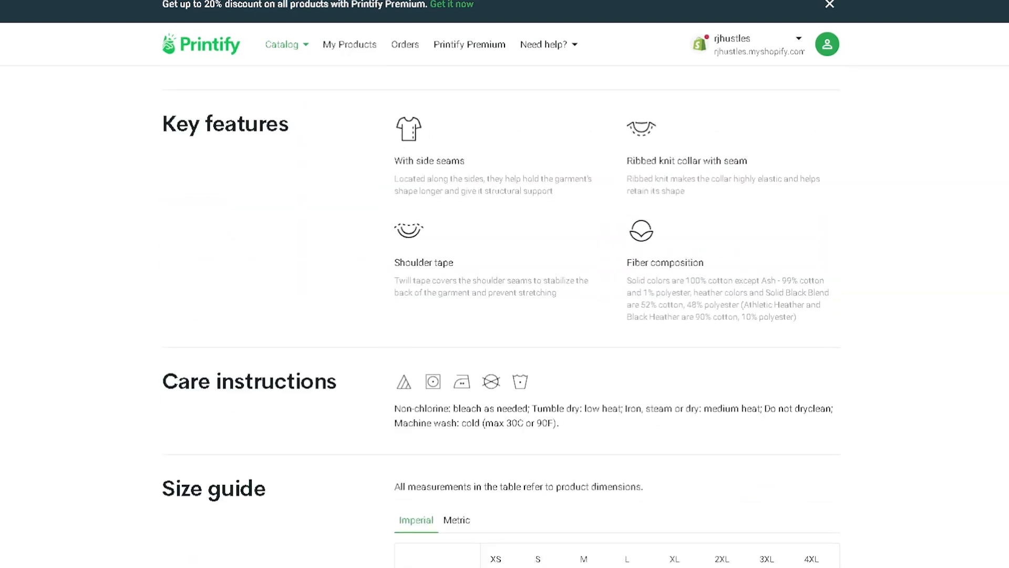
- Review the tee's care instructions and size guide, and check Stacked Commerce's price, shipping cost and size range
scroll(500, 317, "down", 1)
scroll(500, 317, "down", 3)
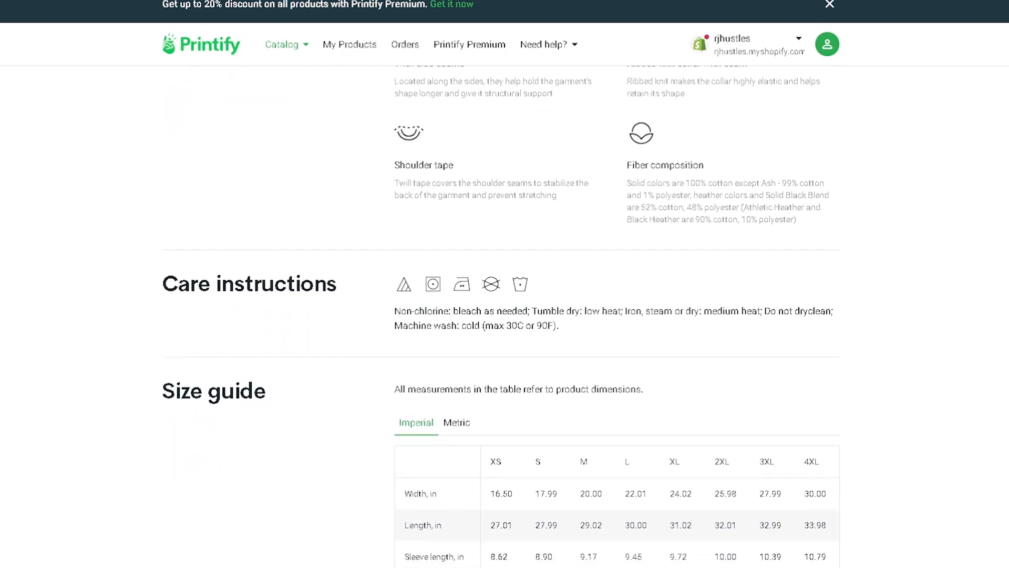
scroll(500, 317, "up", 15)
scroll(501, 317, "up", 10)
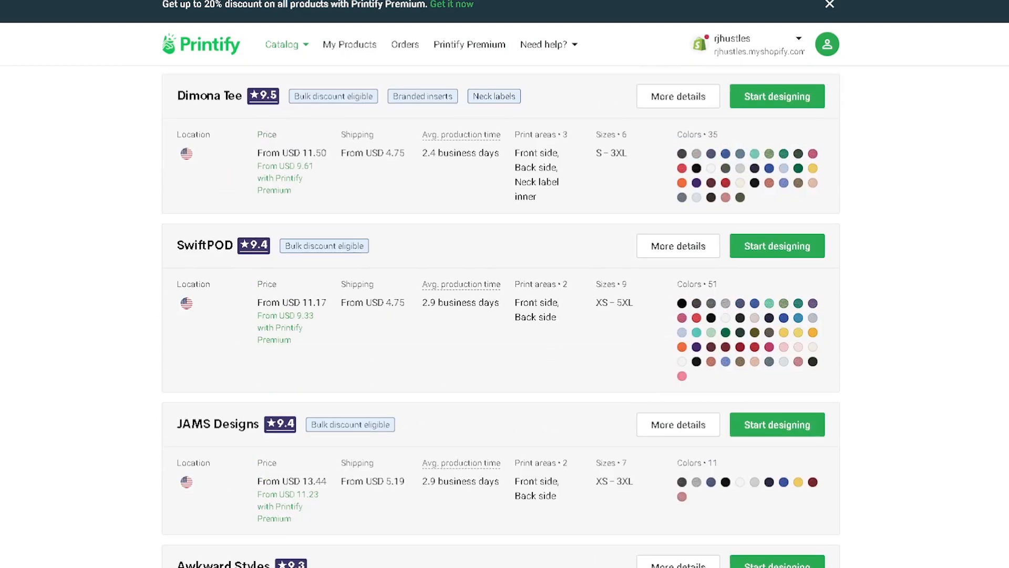
scroll(441, 288, "up", 3)
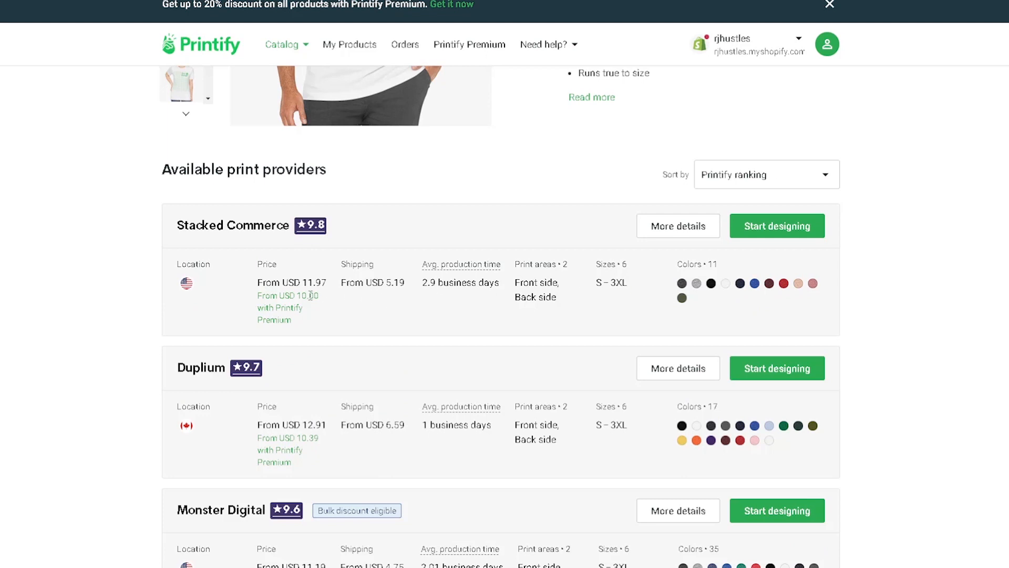
double_click(304, 282)
left_click_drag(385, 284, 413, 287)
left_click_drag(596, 284, 603, 284)
left_click_drag(611, 285, 630, 285)
- Start a design with Stacked Commerce as the print provider and upload pixelcut-export (4).png from the device
left_click(763, 234)
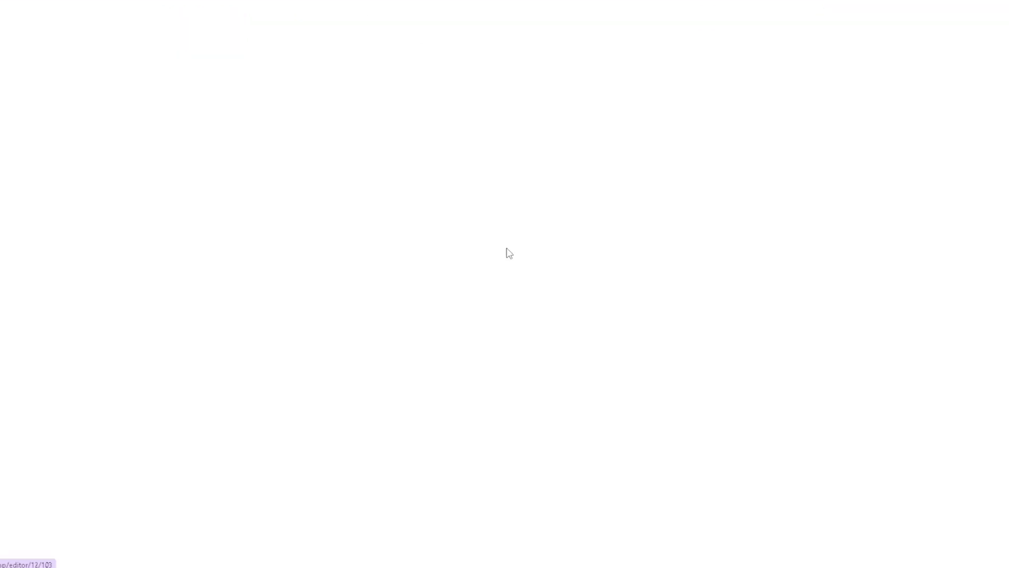
left_click(900, 119)
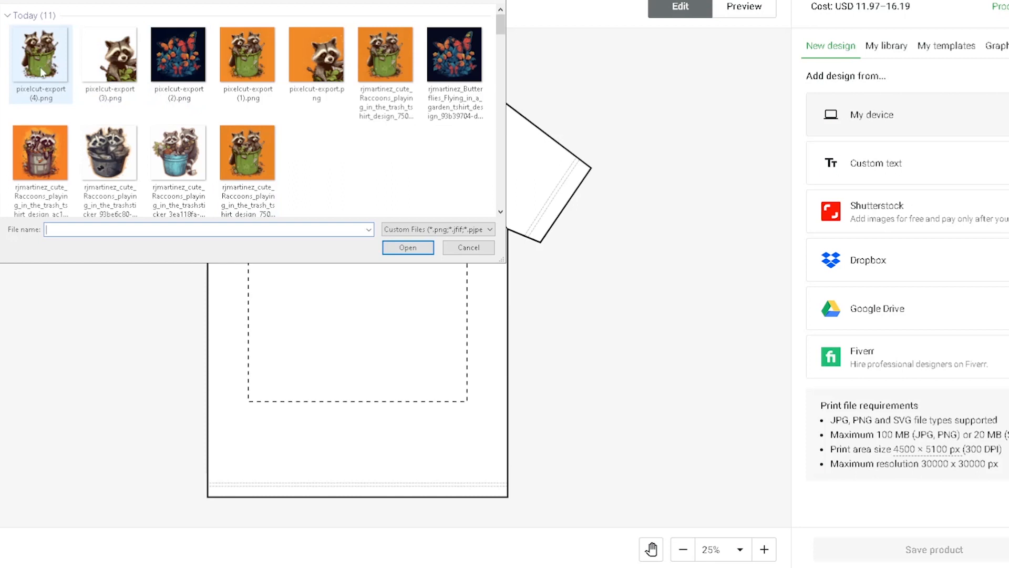
left_click(42, 72)
left_click(402, 247)
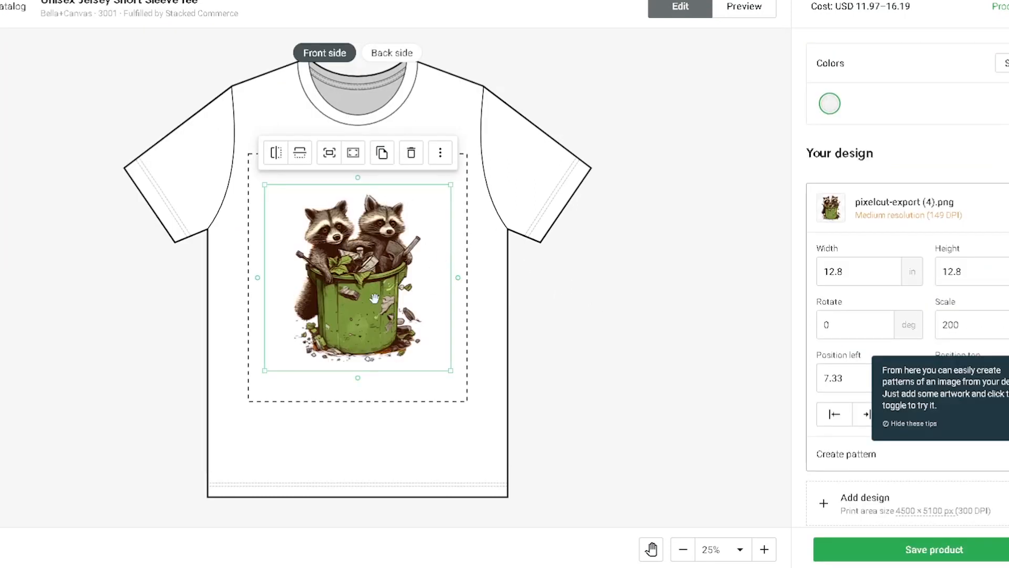
- Enlarge the raccoon design to about 14.63 in wide and center it in the shirt's front print area
left_click(532, 259)
left_click(371, 233)
left_click_drag(451, 185, 463, 173)
left_click_drag(394, 251, 389, 245)
left_click_drag(457, 364, 471, 378)
left_click_drag(405, 312, 401, 318)
left_click(646, 322)
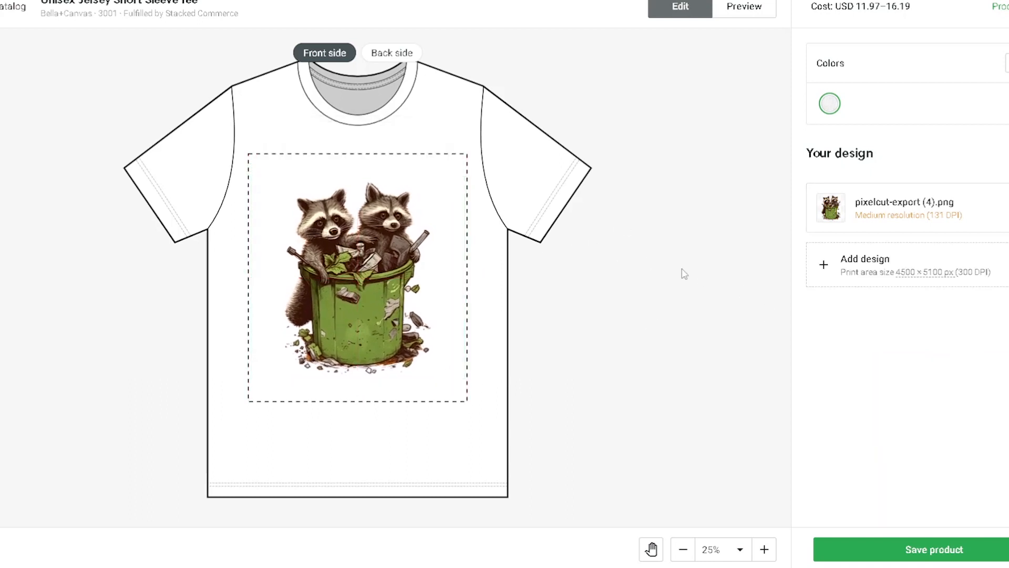
- Add black as a shirt color and enlarge the raccoon design to about 15.09 in wide on the front
left_click(831, 107)
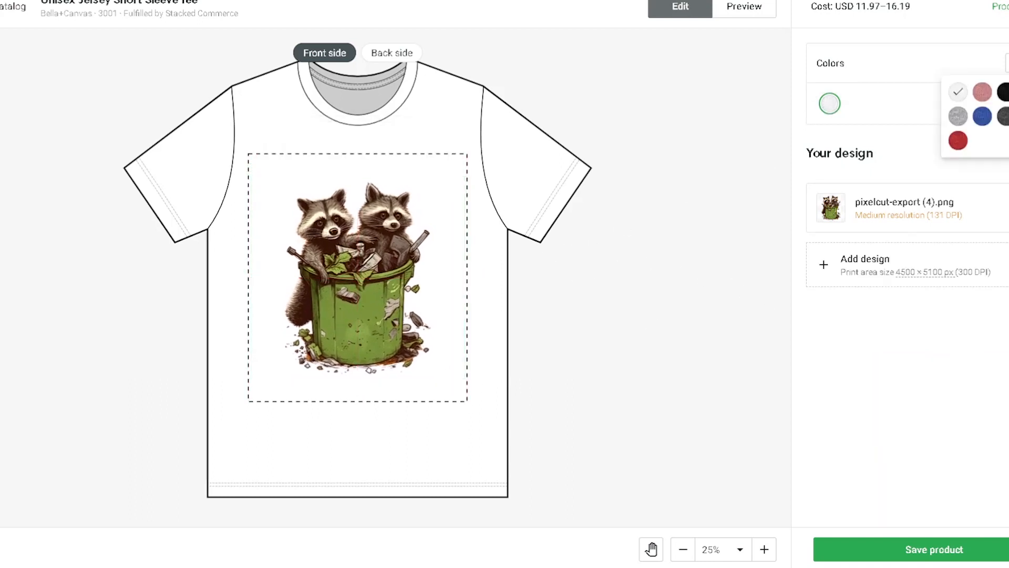
left_click(1002, 92)
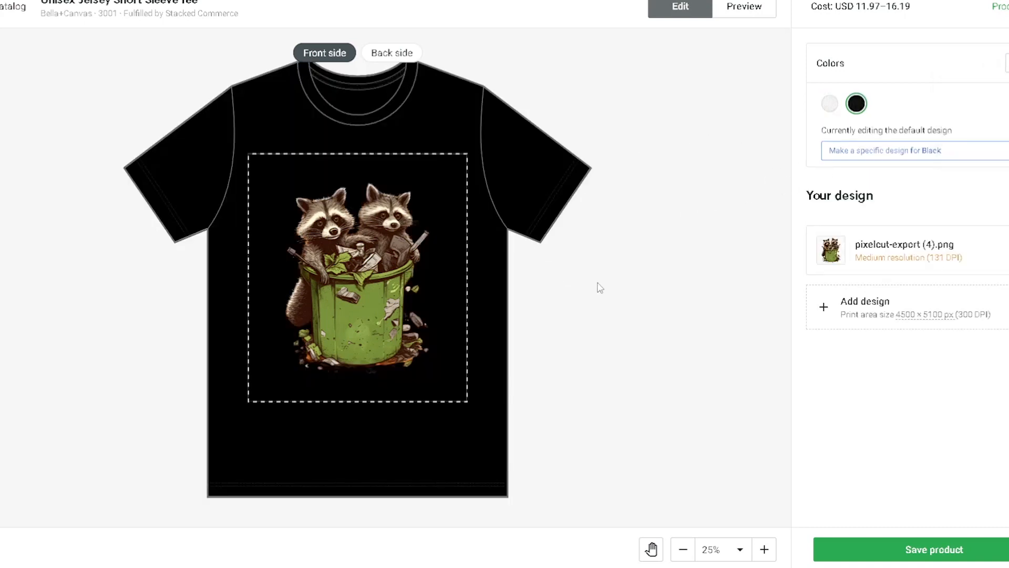
left_click_drag(366, 291, 367, 258)
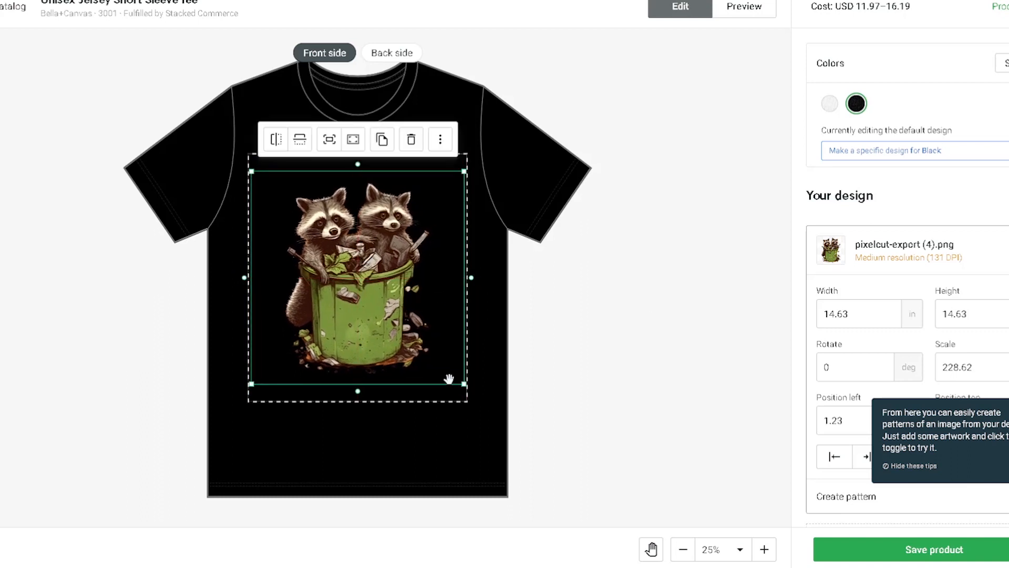
left_click_drag(464, 383, 470, 380)
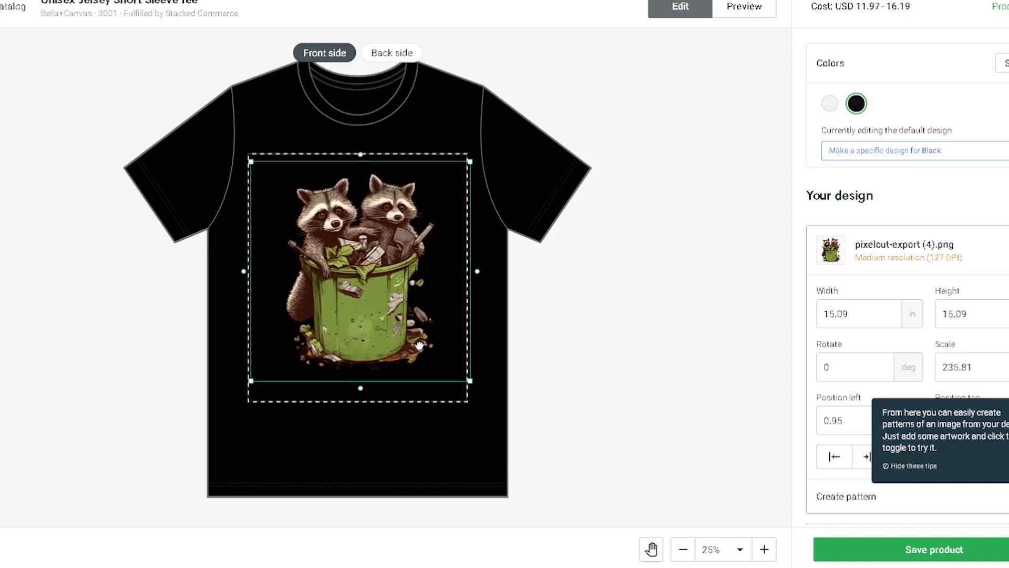
left_click(748, 386)
scroll(662, 374, "down", 2)
scroll(658, 378, "up", 3)
scroll(659, 383, "down", 3)
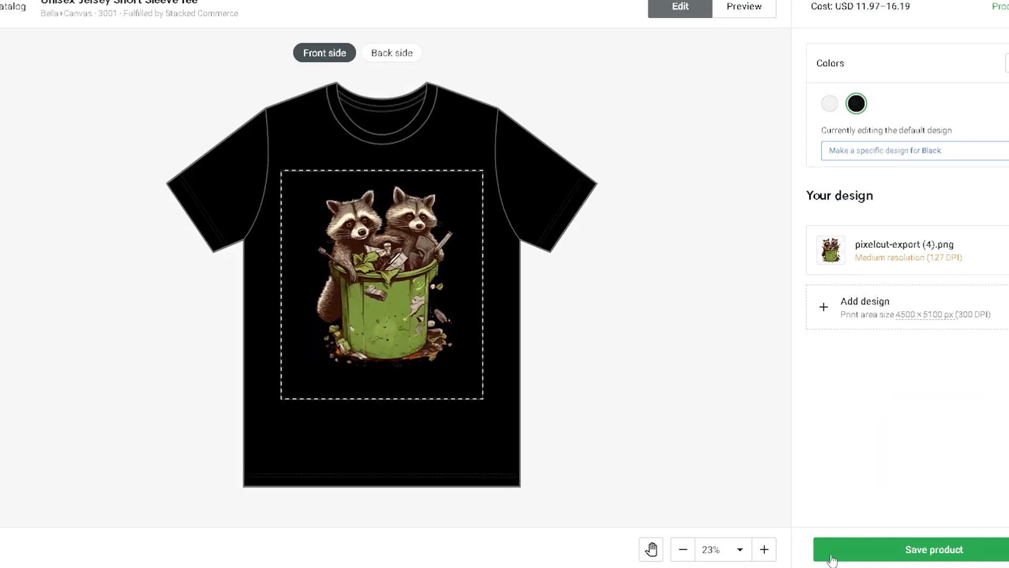
- Preview the black shirt in the individual model and couple mockups, and save the product
left_click(744, 8)
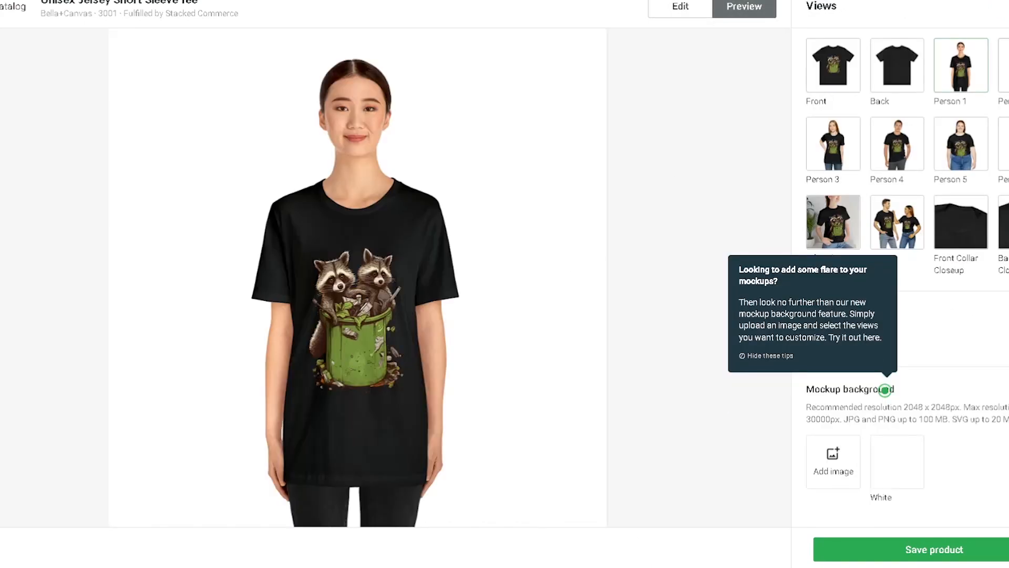
left_click(1004, 65)
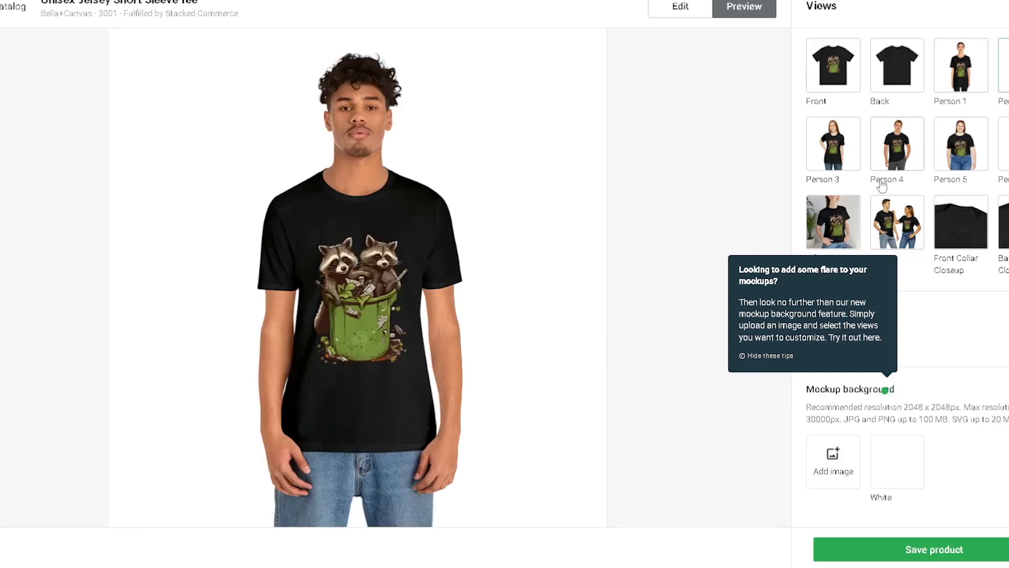
left_click(892, 215)
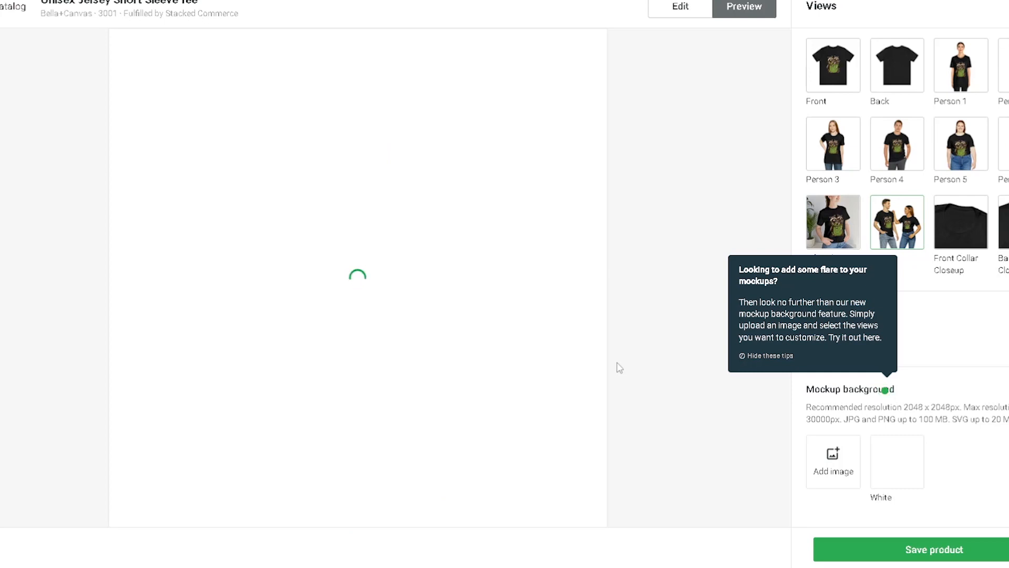
left_click(907, 556)
scroll(862, 473, "down", 4)
scroll(846, 510, "up", 3)
scroll(857, 510, "up", 10)
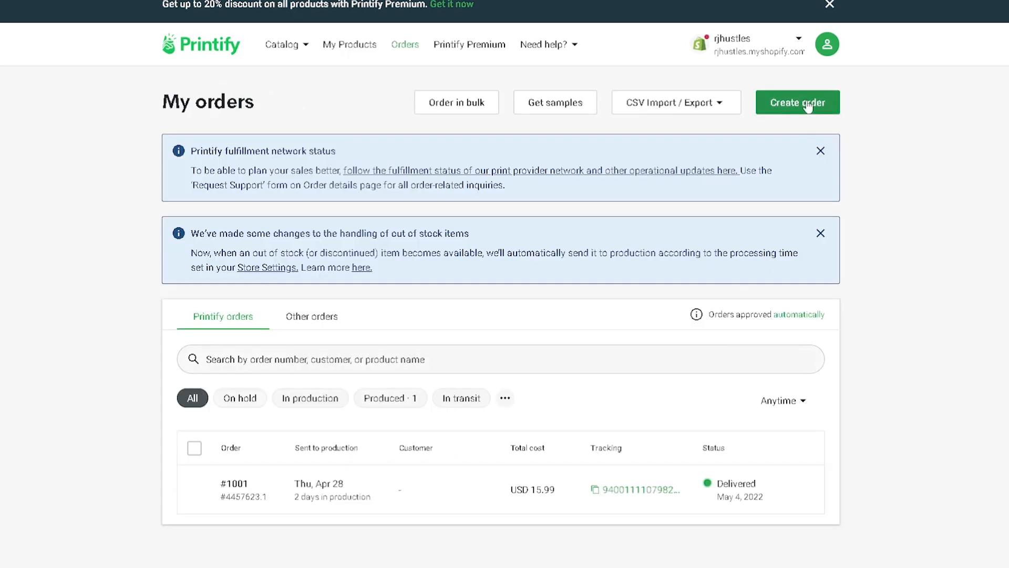
- Create a new order containing the Unisex Jersey Short Sleeve Tee in black, size 2XL
left_click(799, 104)
left_click(340, 289)
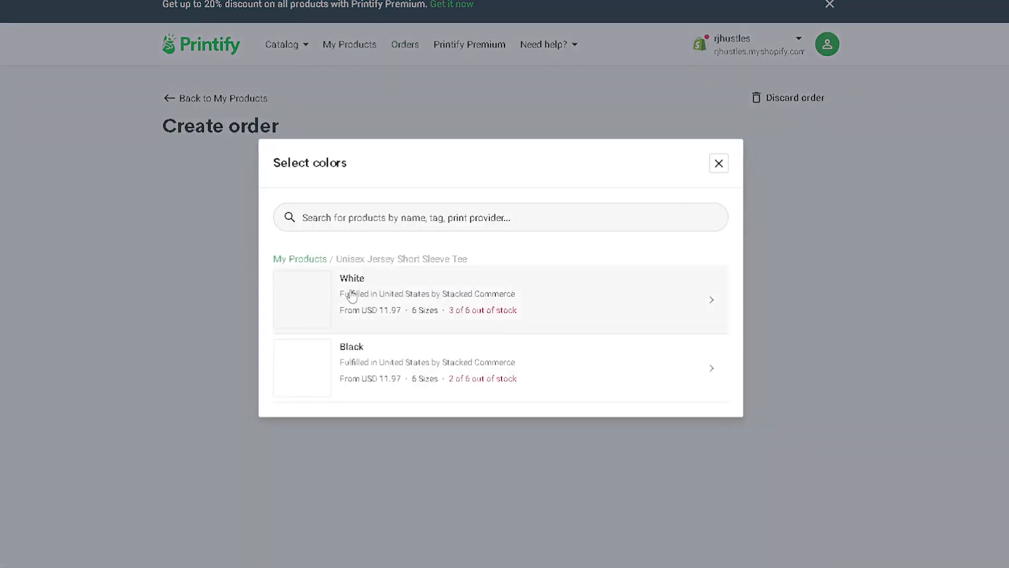
left_click(538, 375)
scroll(563, 447, "down", 1)
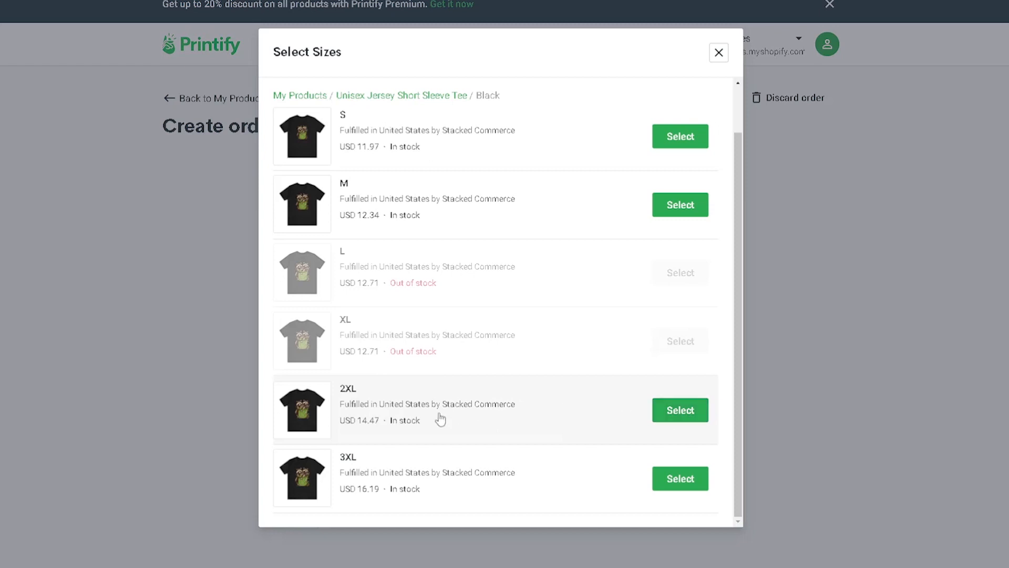
left_click(678, 410)
scroll(621, 505, "down", 1)
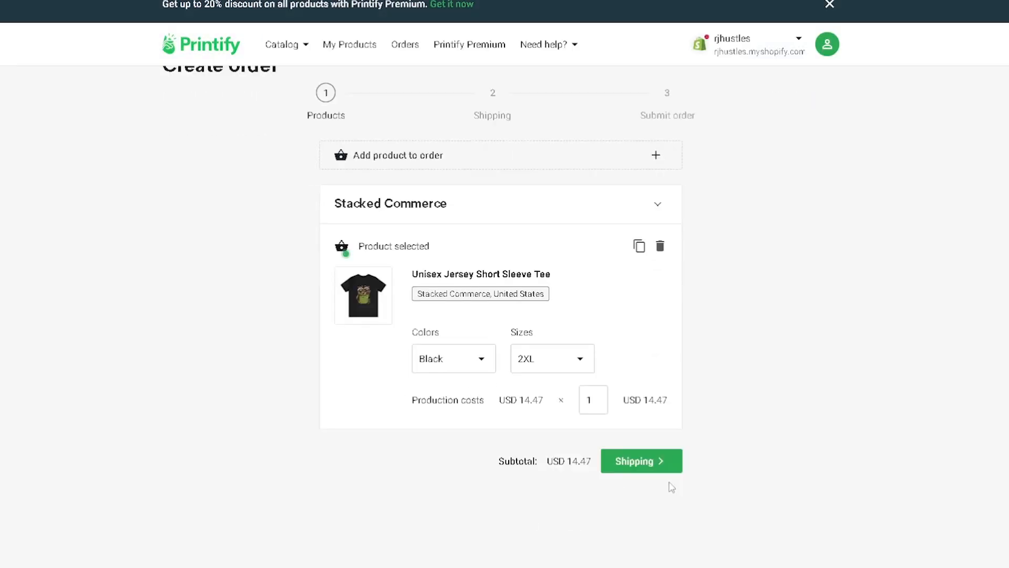
- Continue the order to shipping and review the recipient and shipping address fields
left_click(678, 462)
scroll(487, 432, "down", 5)
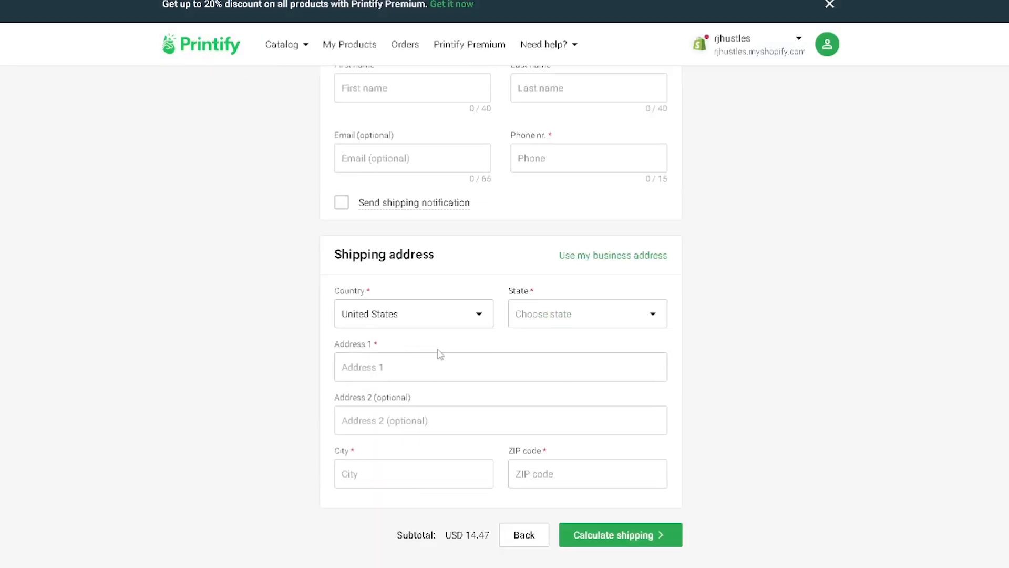
scroll(757, 457, "up", 5)
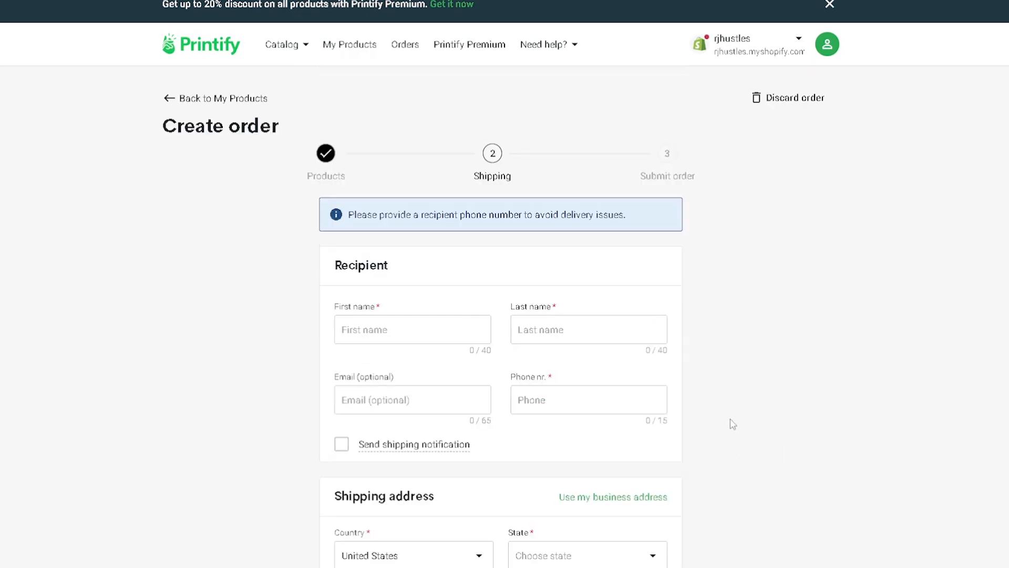
scroll(688, 420, "down", 5)
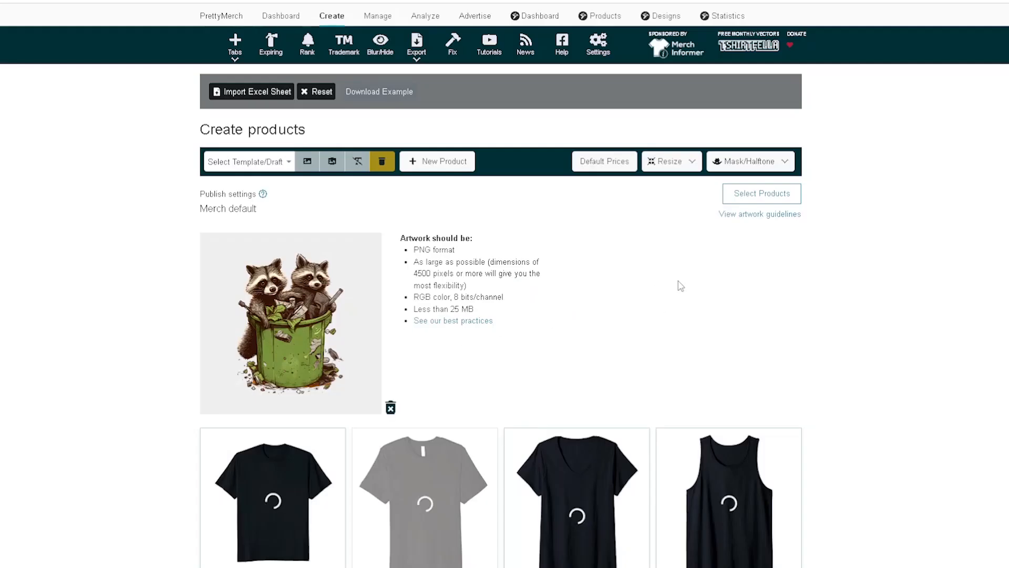
- On the Amazon Merch product creation page, examine the raccoon artwork on the garments and the standard t-shirt's fit, color and price settings
scroll(679, 347, "down", 1)
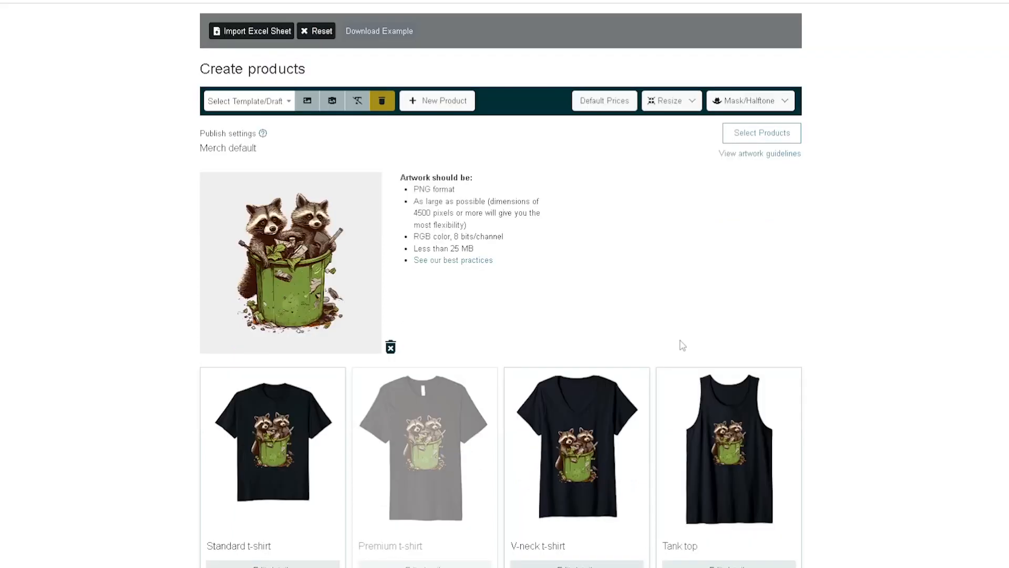
scroll(687, 341, "down", 2)
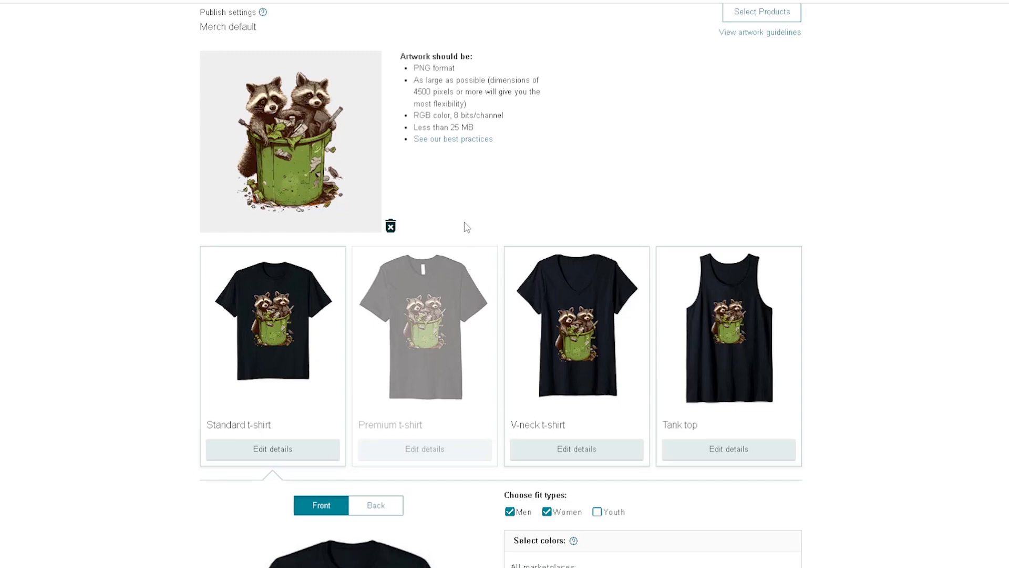
scroll(427, 211, "down", 5)
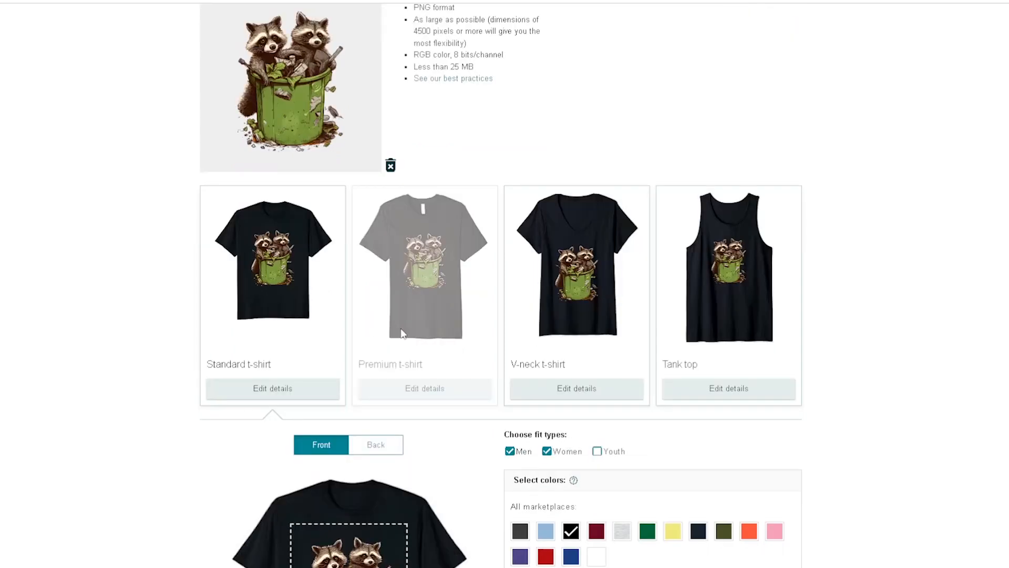
scroll(359, 351, "down", 1)
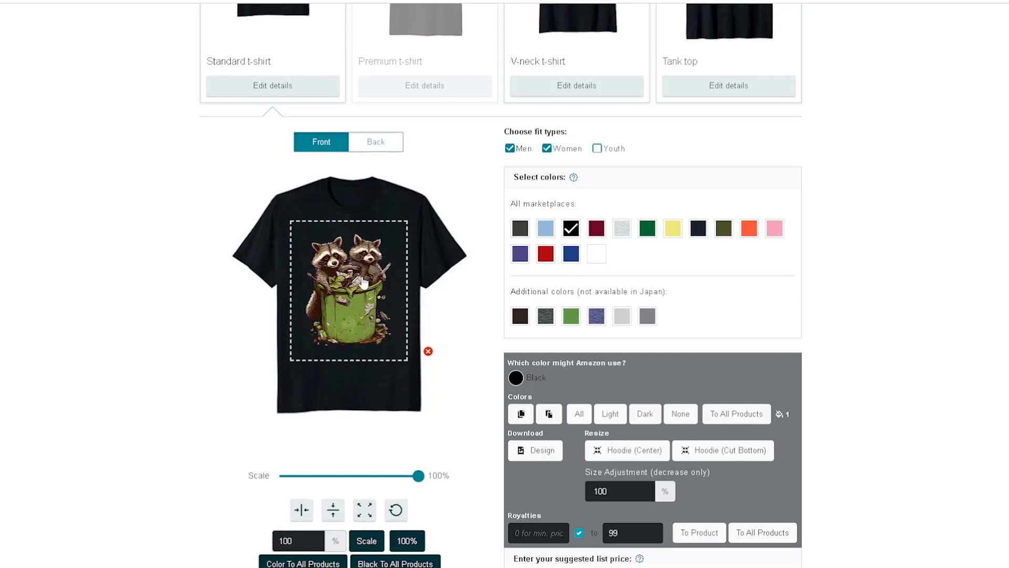
scroll(365, 289, "down", 1)
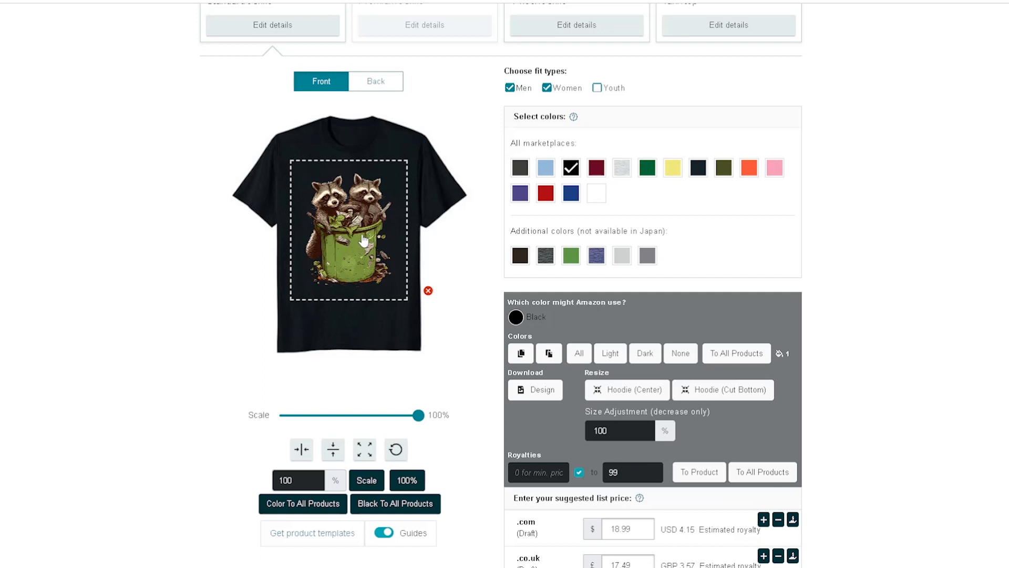